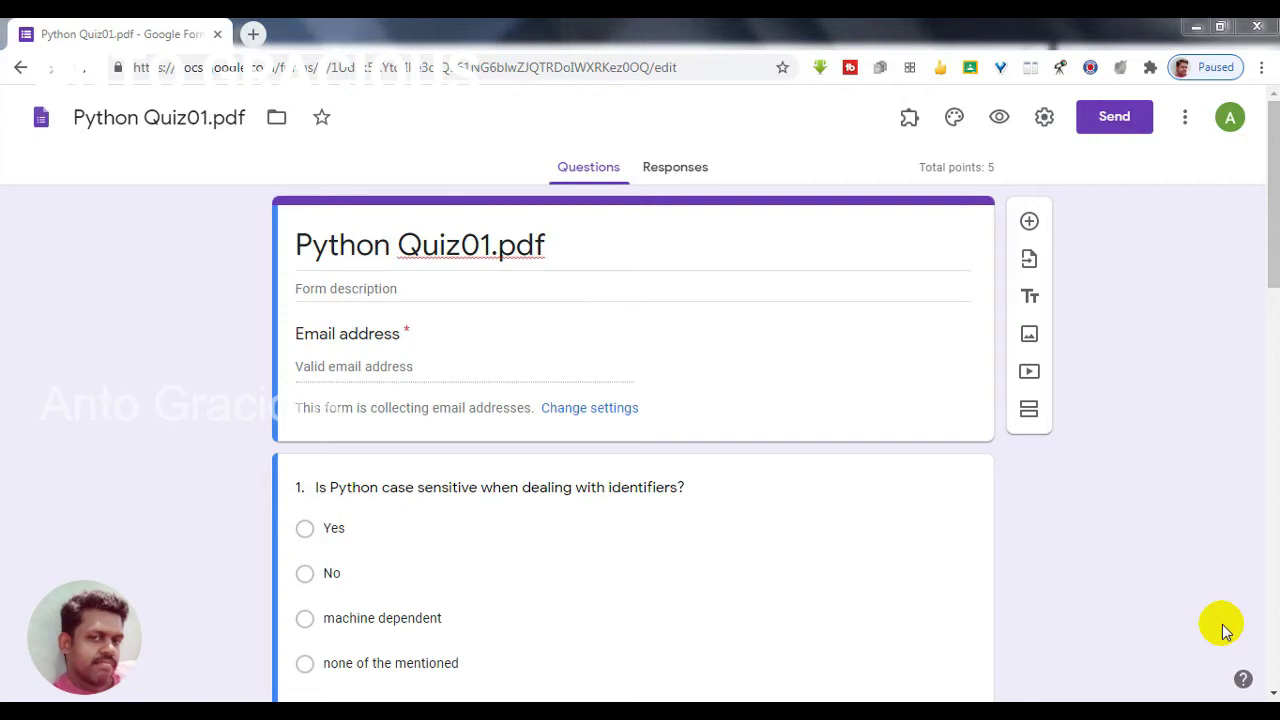
# Step: Find the Timify.me add-on in the G Suite Marketplace and start installing it for the quiz form
pyautogui.click(1184, 118)
pyautogui.click(1160, 530)
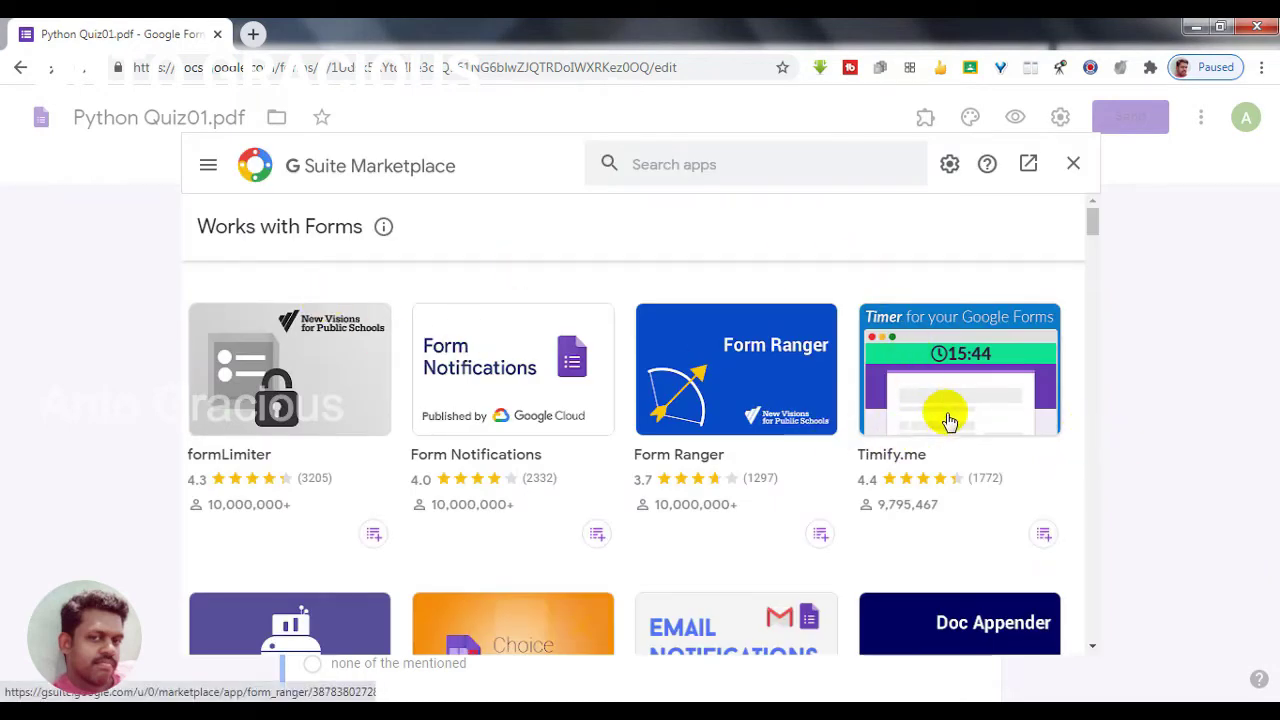
pyautogui.click(949, 417)
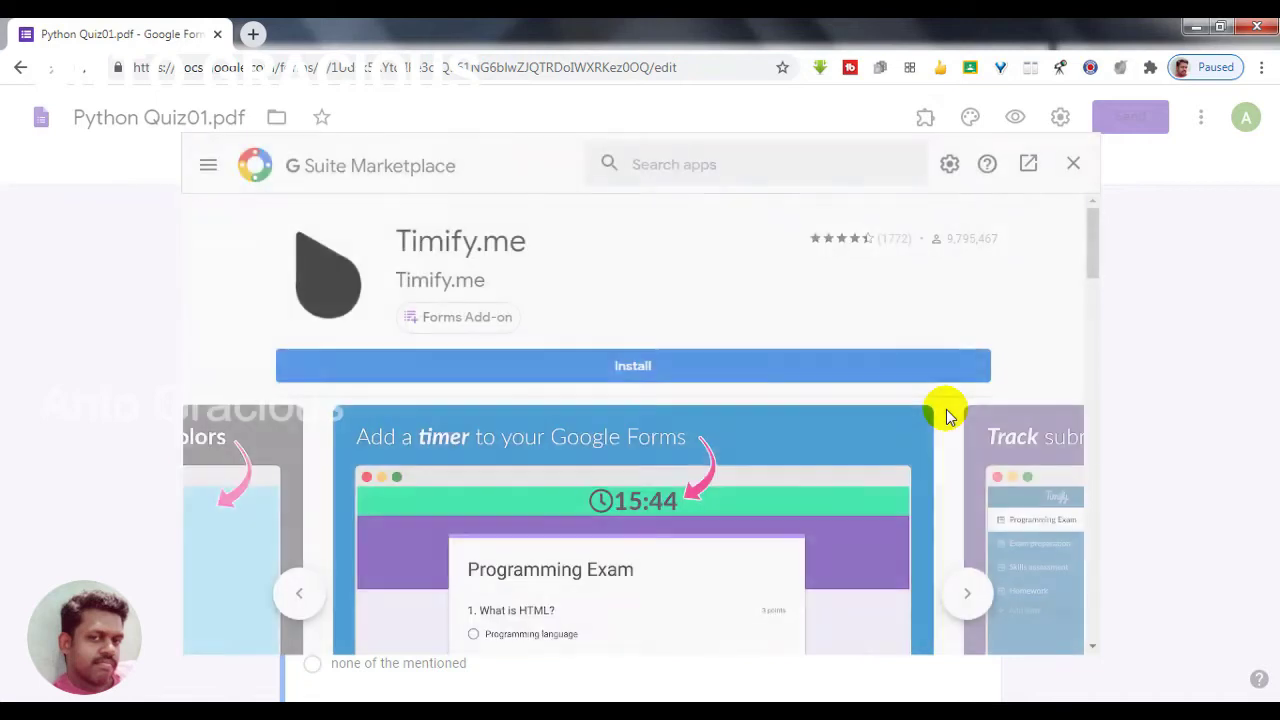
pyautogui.click(664, 366)
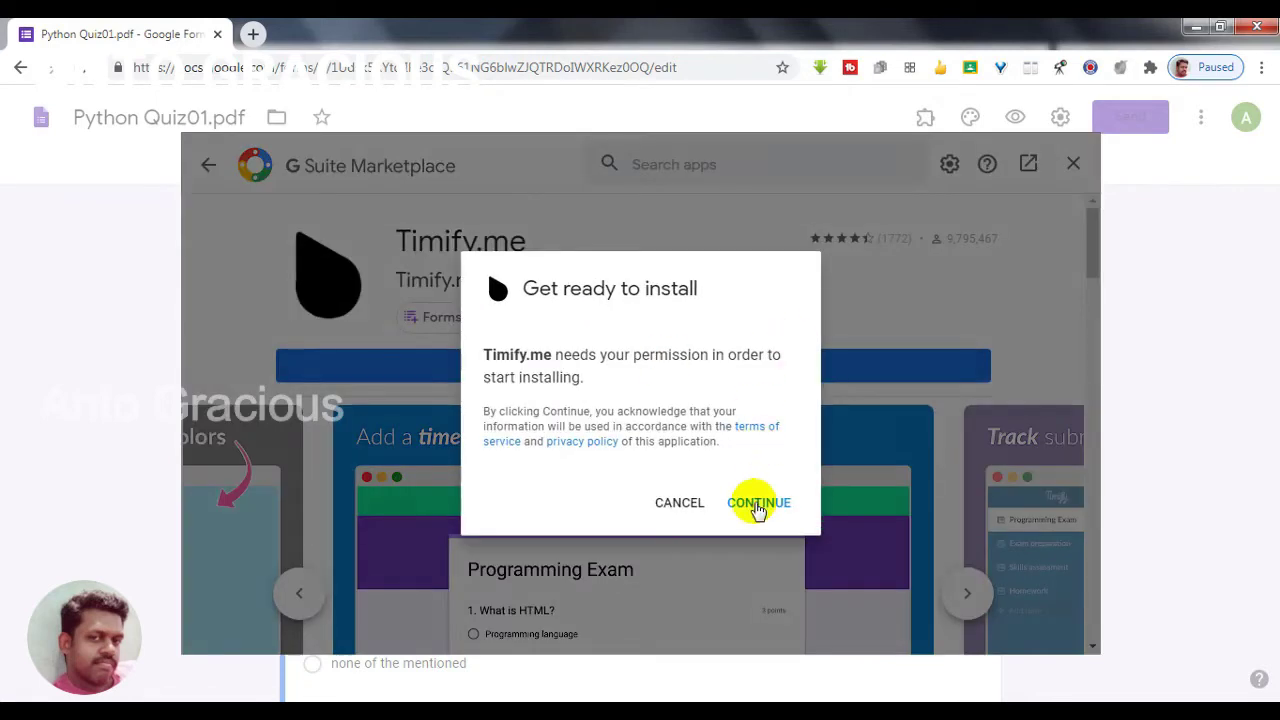
pyautogui.click(757, 505)
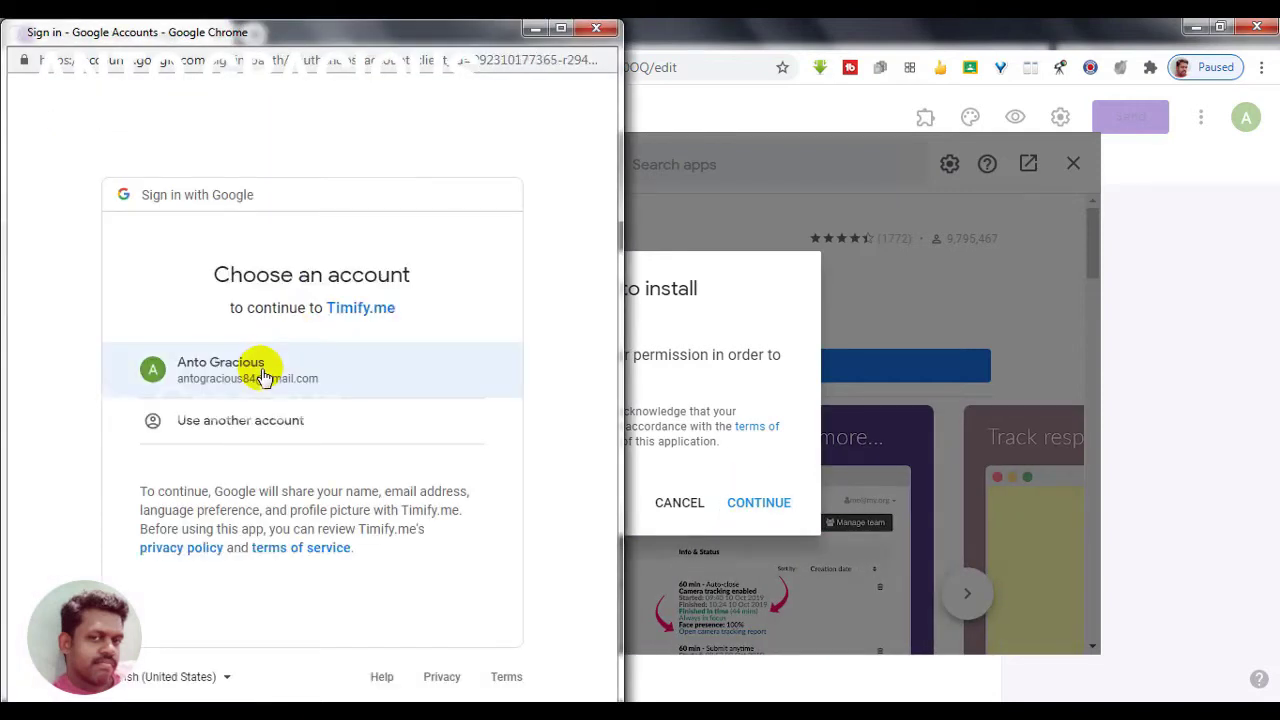
# Step: Choose the Google account for Timify.me and allow the access permissions it requests
pyautogui.click(263, 376)
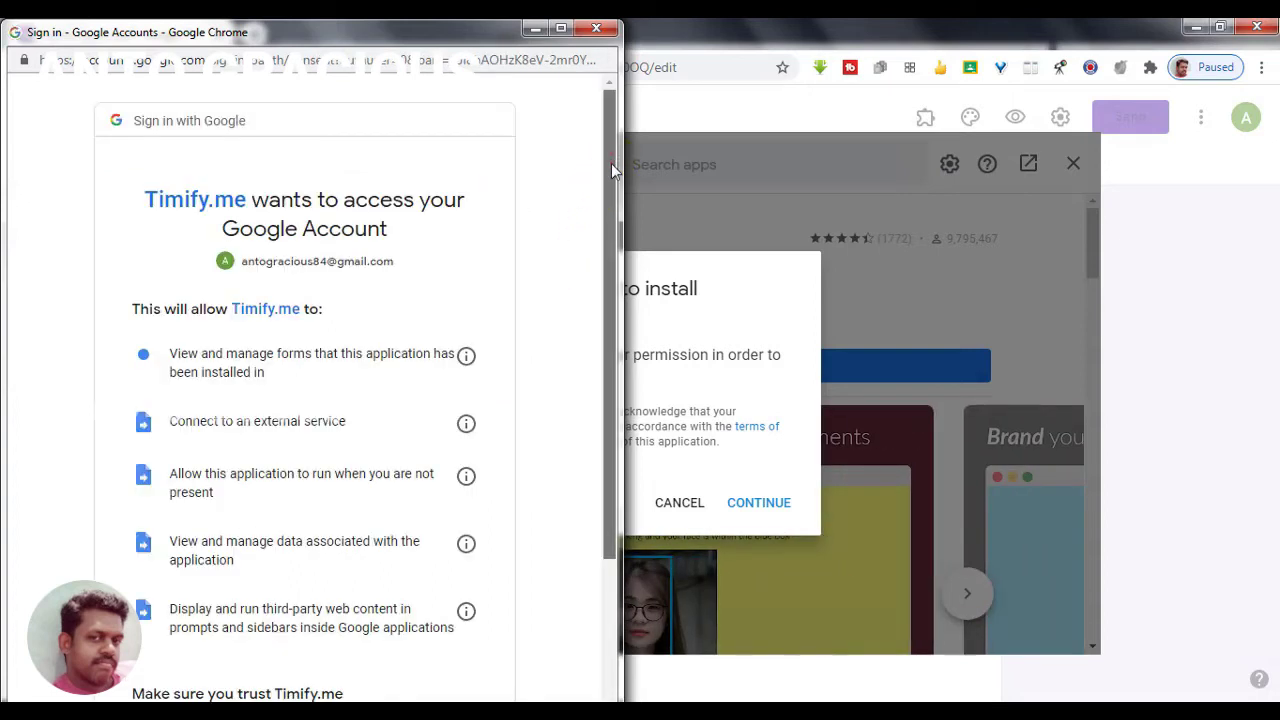
pyautogui.moveTo(611, 163); pyautogui.dragTo(592, 331)
pyautogui.click(428, 622)
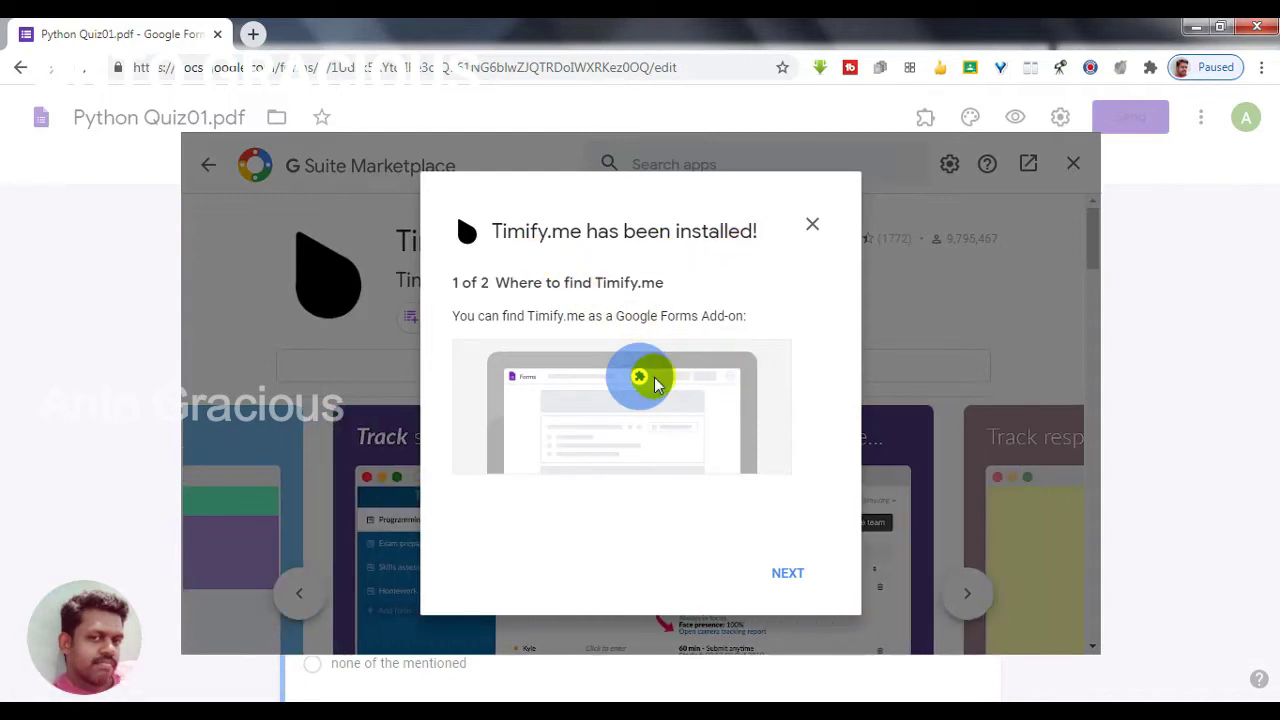
# Step: Go through the Timify.me post-installation guide to its end and close the G Suite Marketplace
pyautogui.click(796, 578)
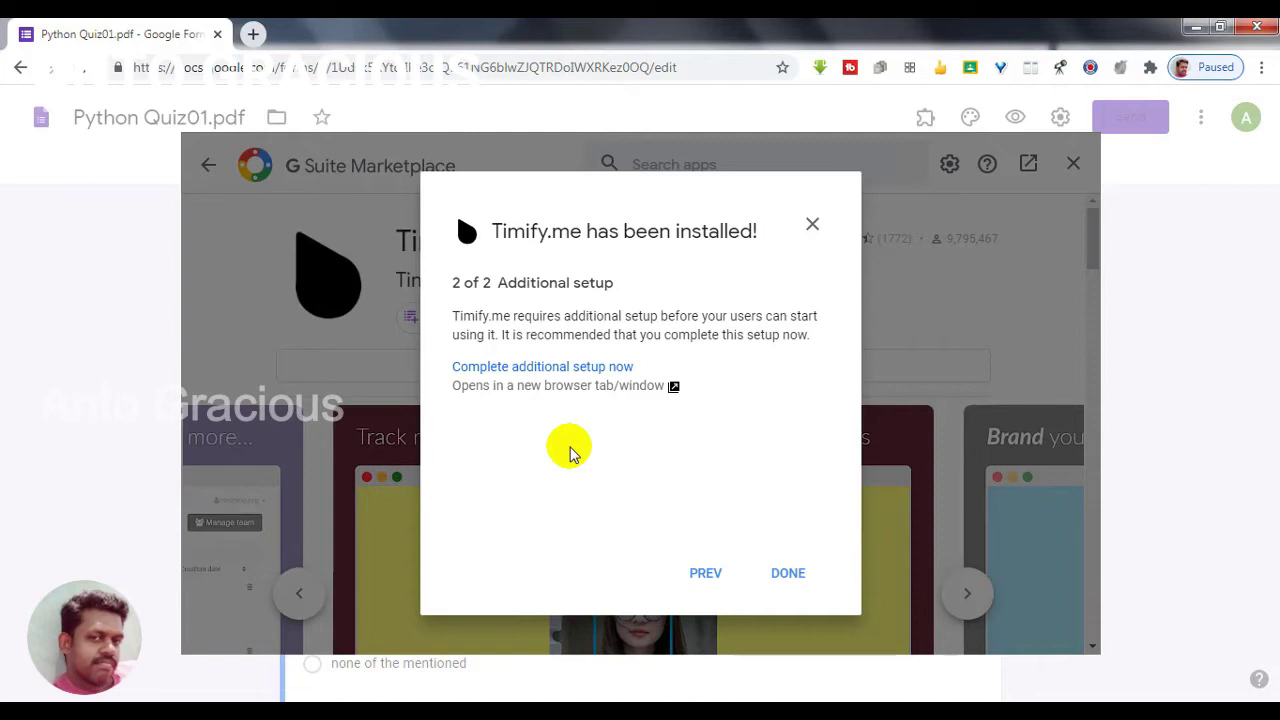
pyautogui.click(788, 574)
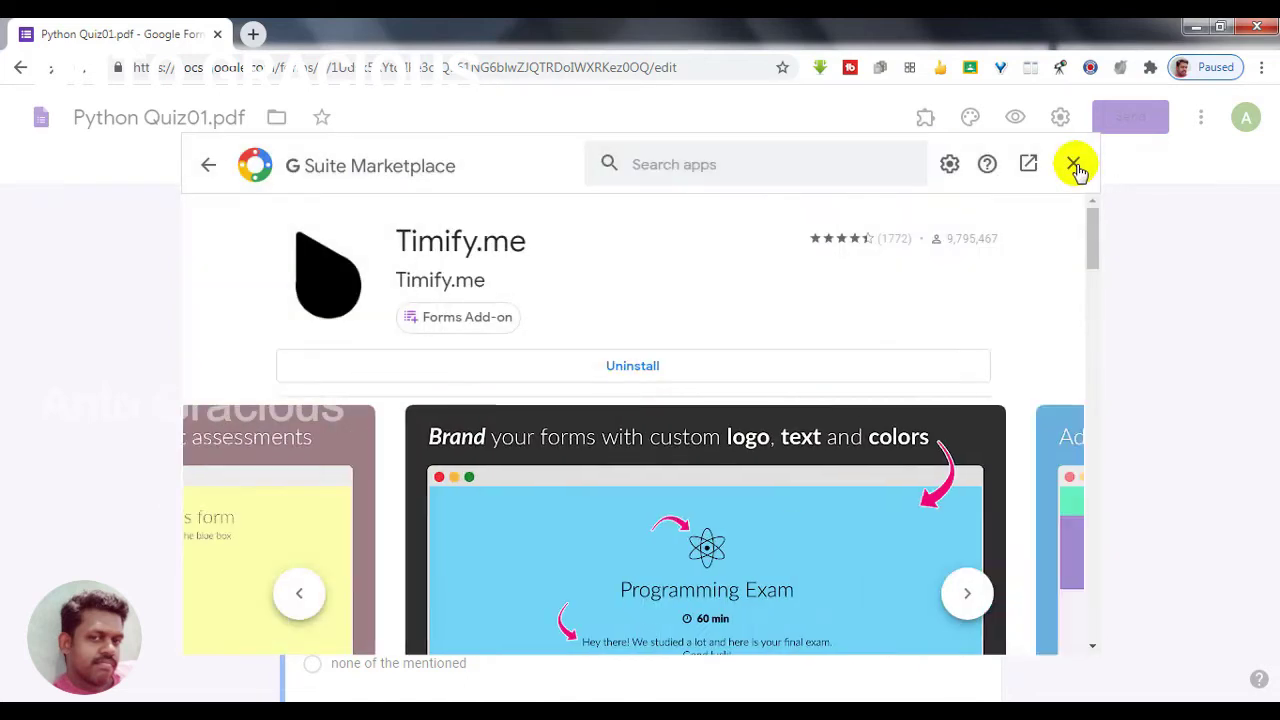
pyautogui.click(1073, 163)
pyautogui.click(1180, 411)
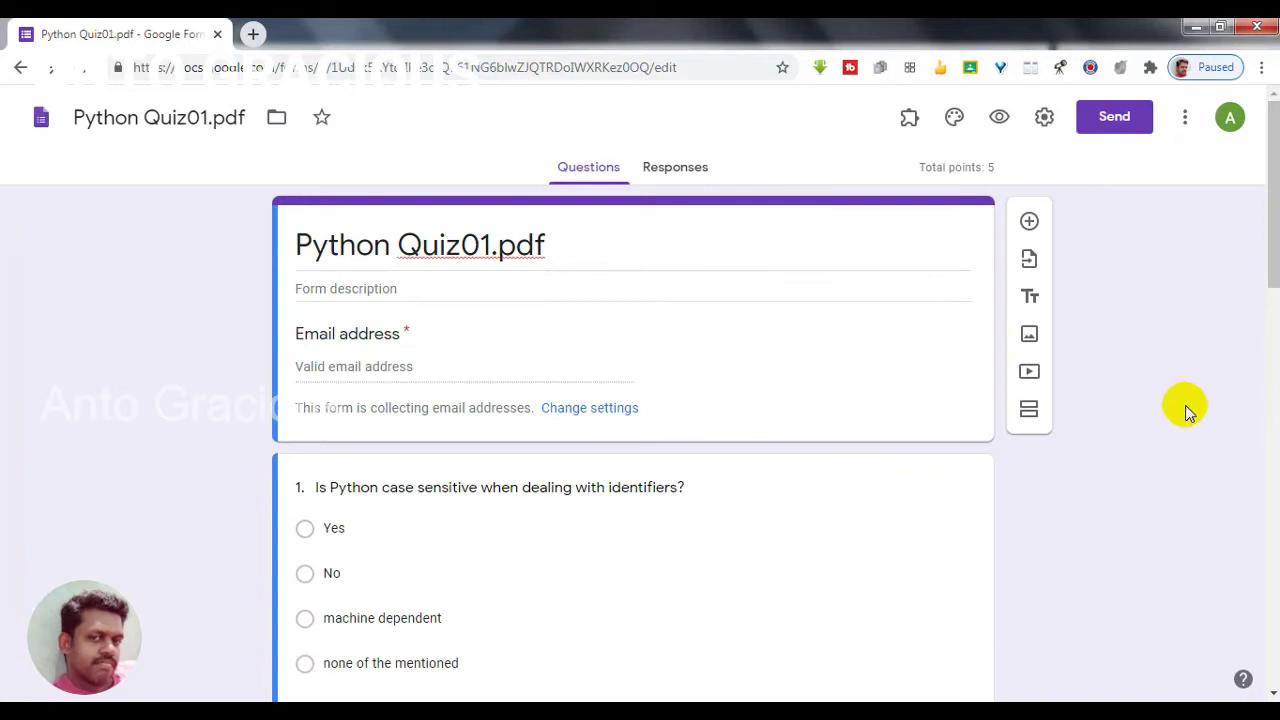
# Step: Open the configuration of the Timify.me add-on for the Python quiz form
pyautogui.click(909, 118)
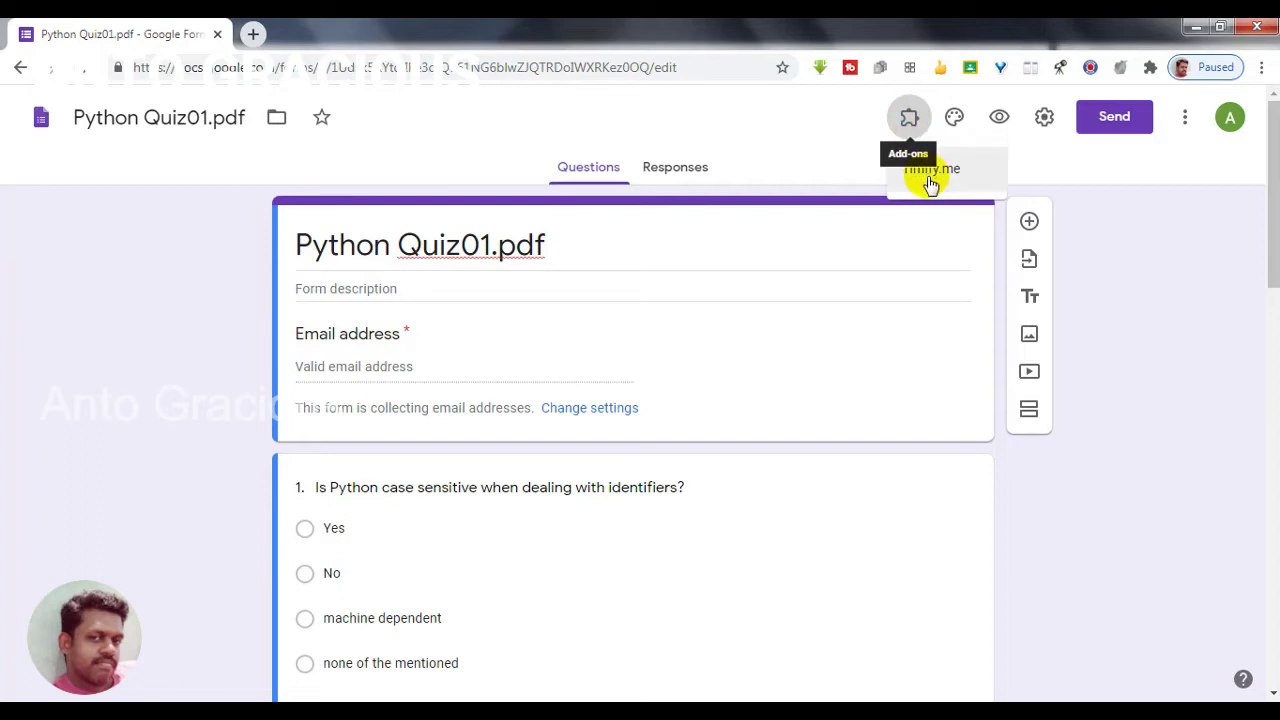
pyautogui.click(930, 172)
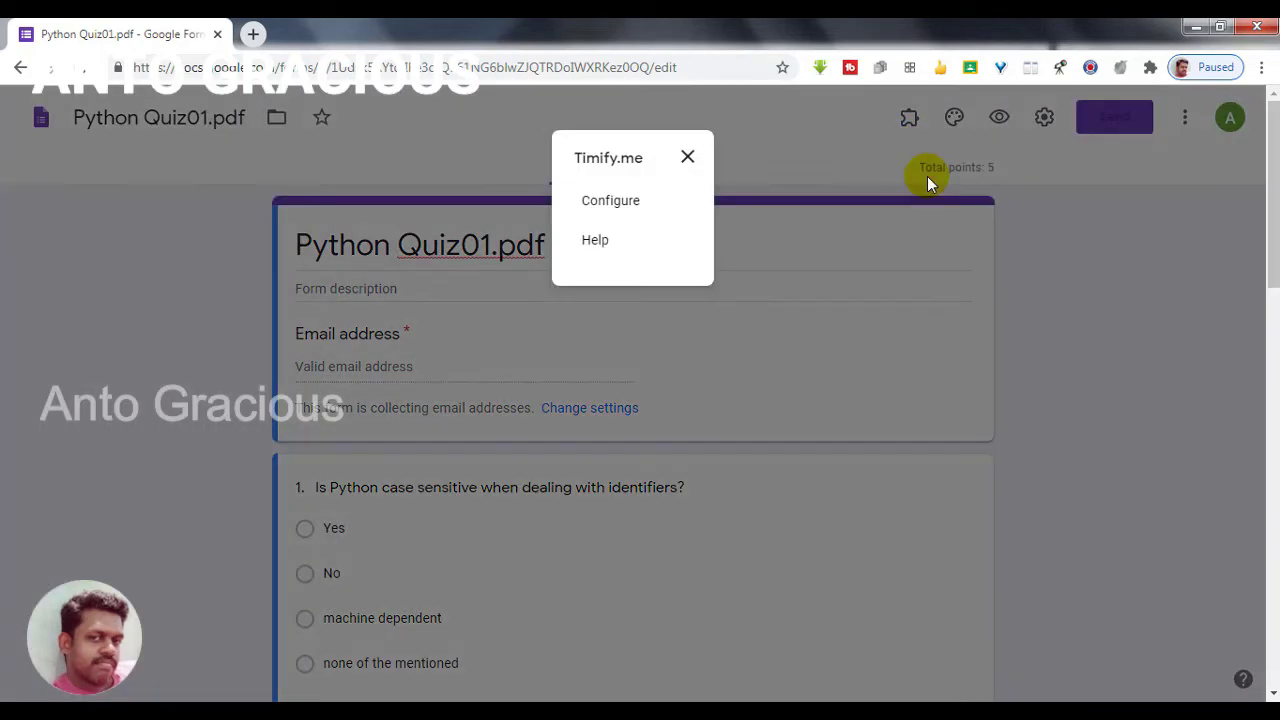
pyautogui.click(613, 215)
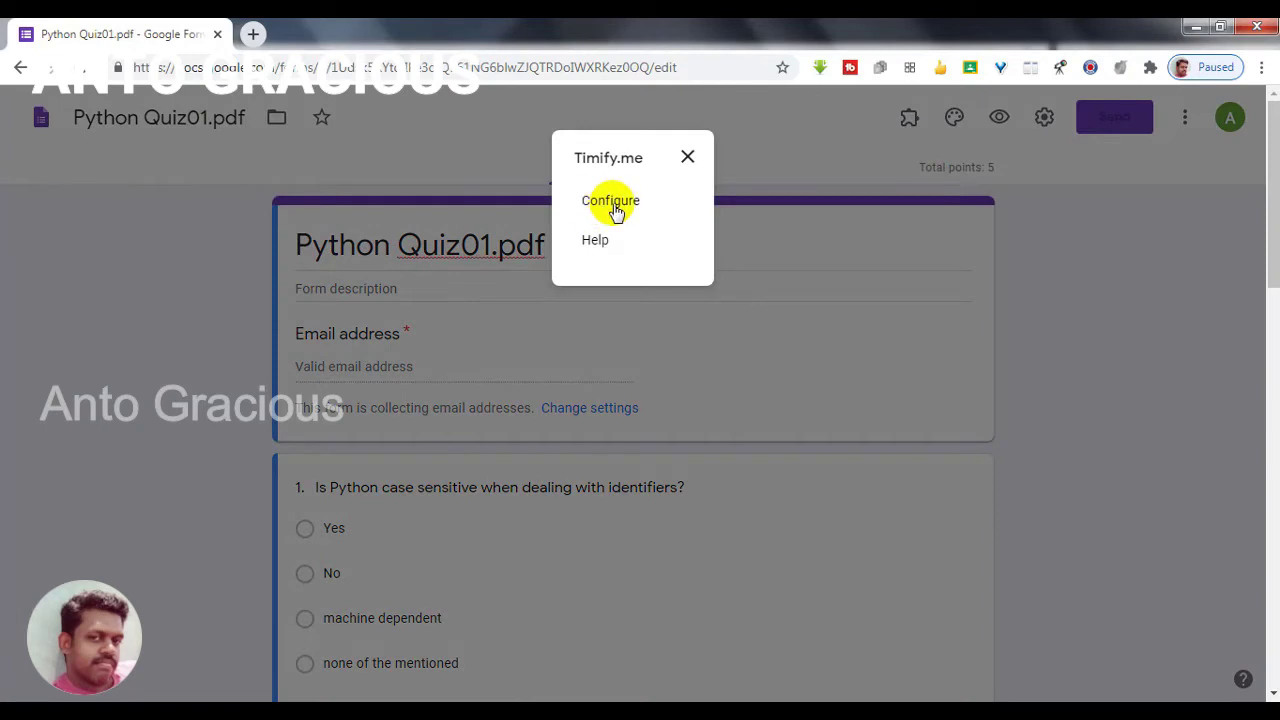
pyautogui.click(614, 205)
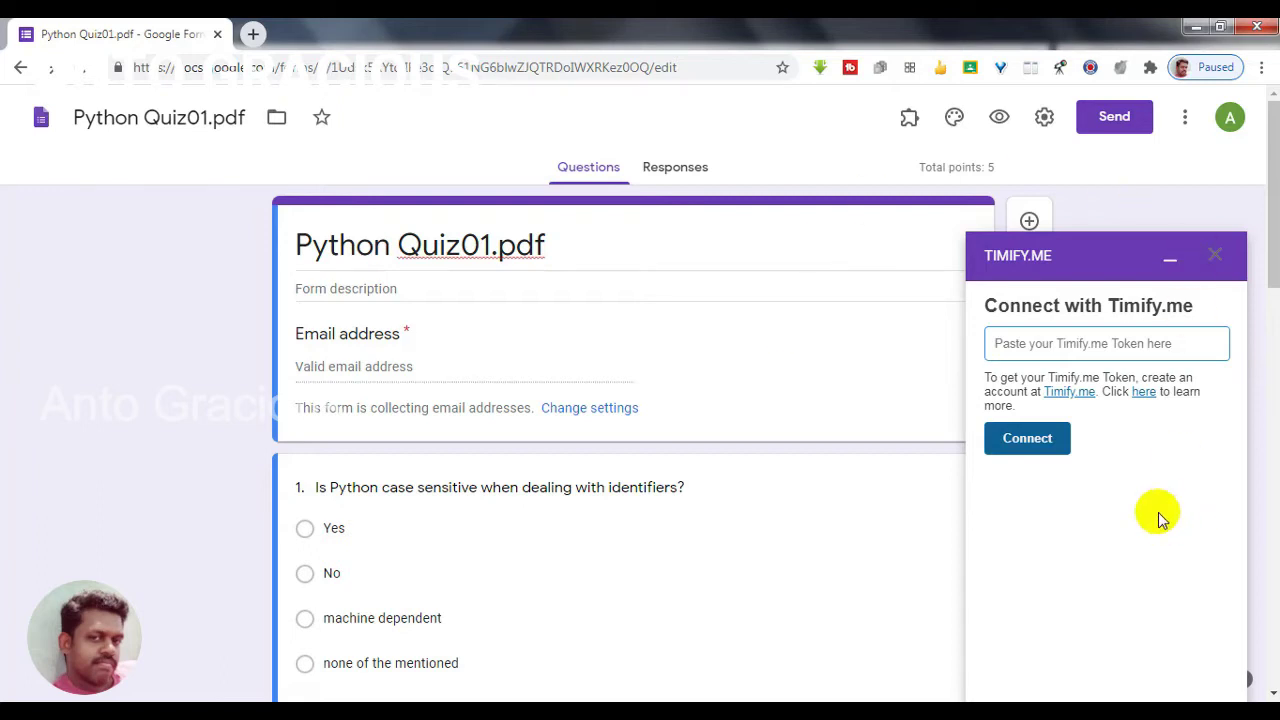
# Step: Go to the Timify.me website, sign in with Google and accept its Terms & Conditions
pyautogui.click(1066, 393)
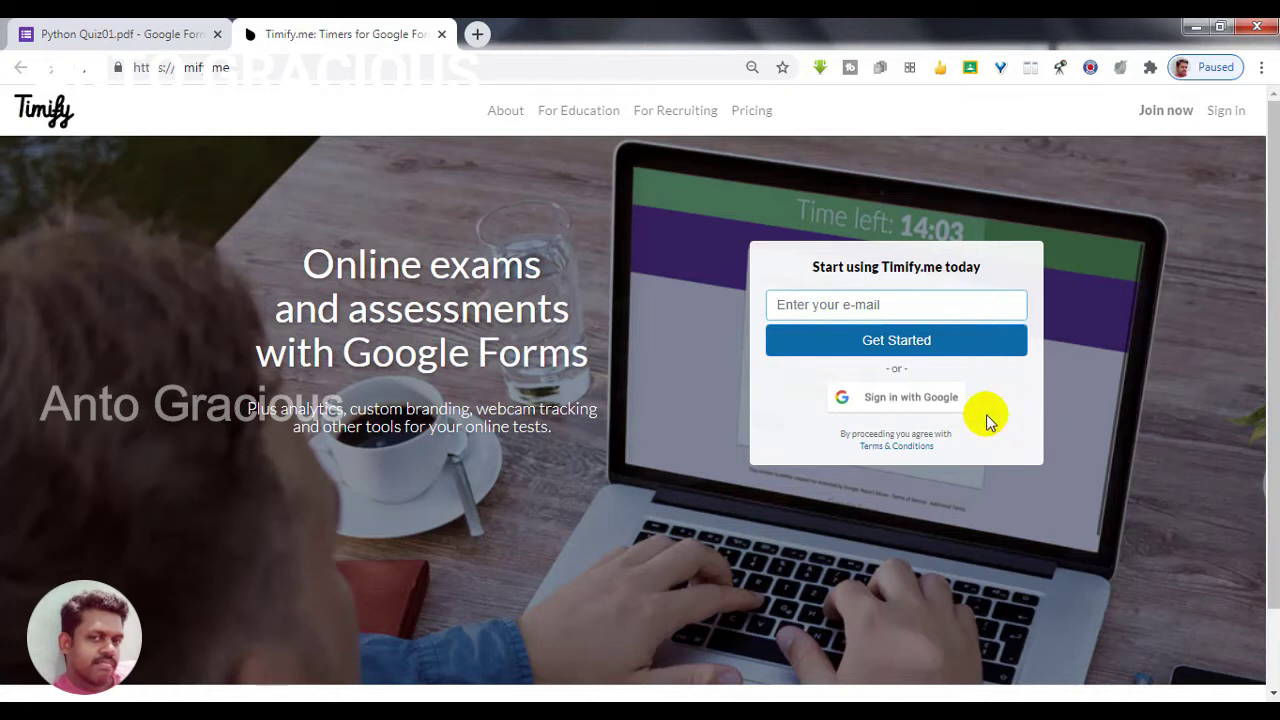
pyautogui.click(910, 400)
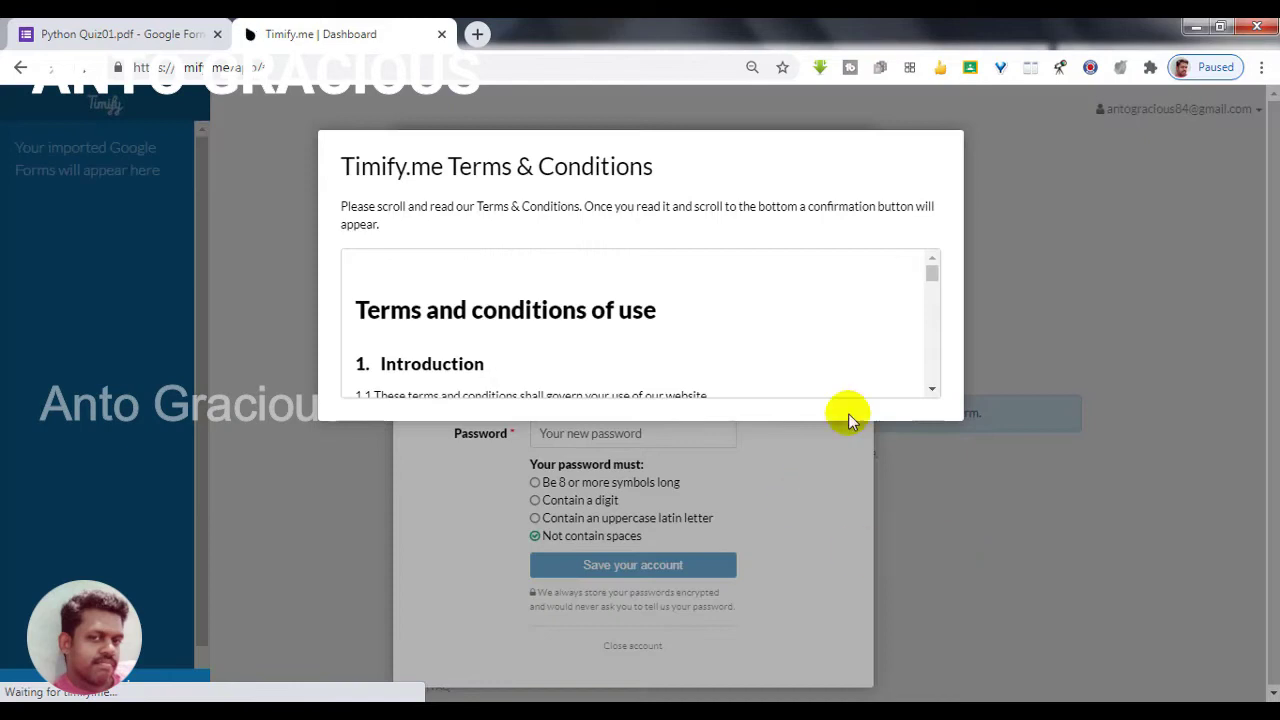
pyautogui.moveTo(929, 271); pyautogui.dragTo(929, 386)
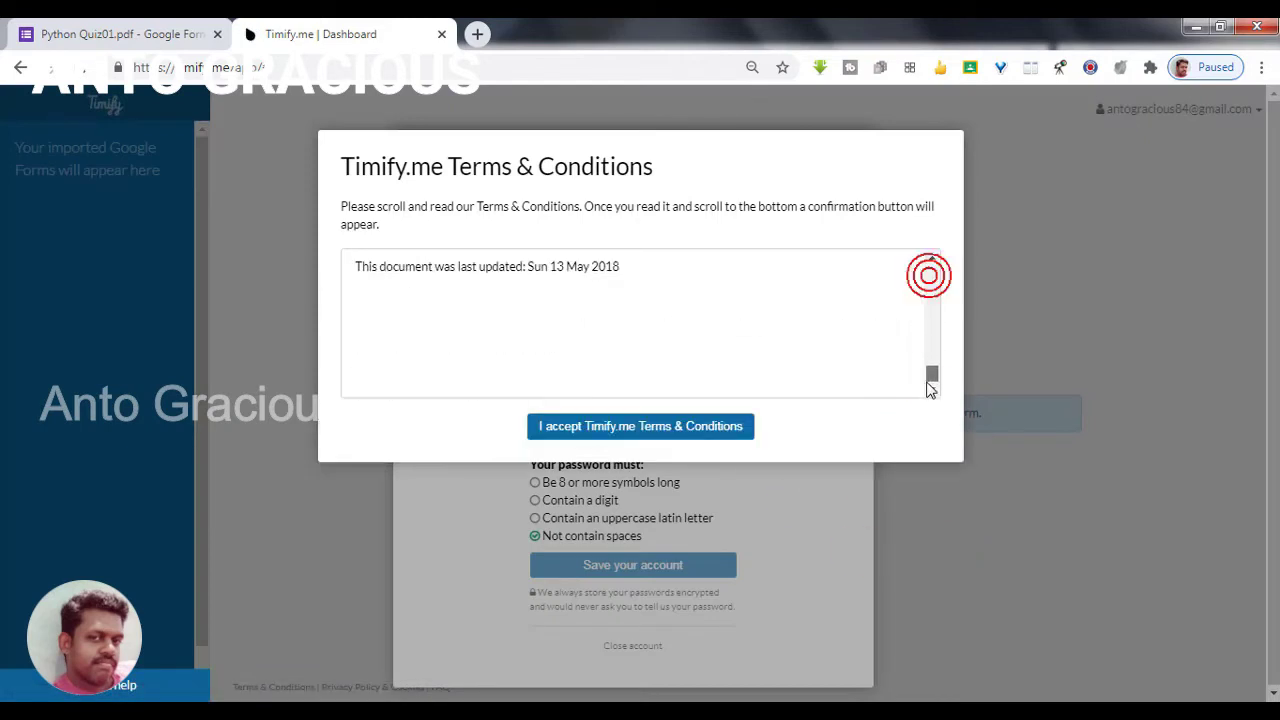
pyautogui.click(612, 436)
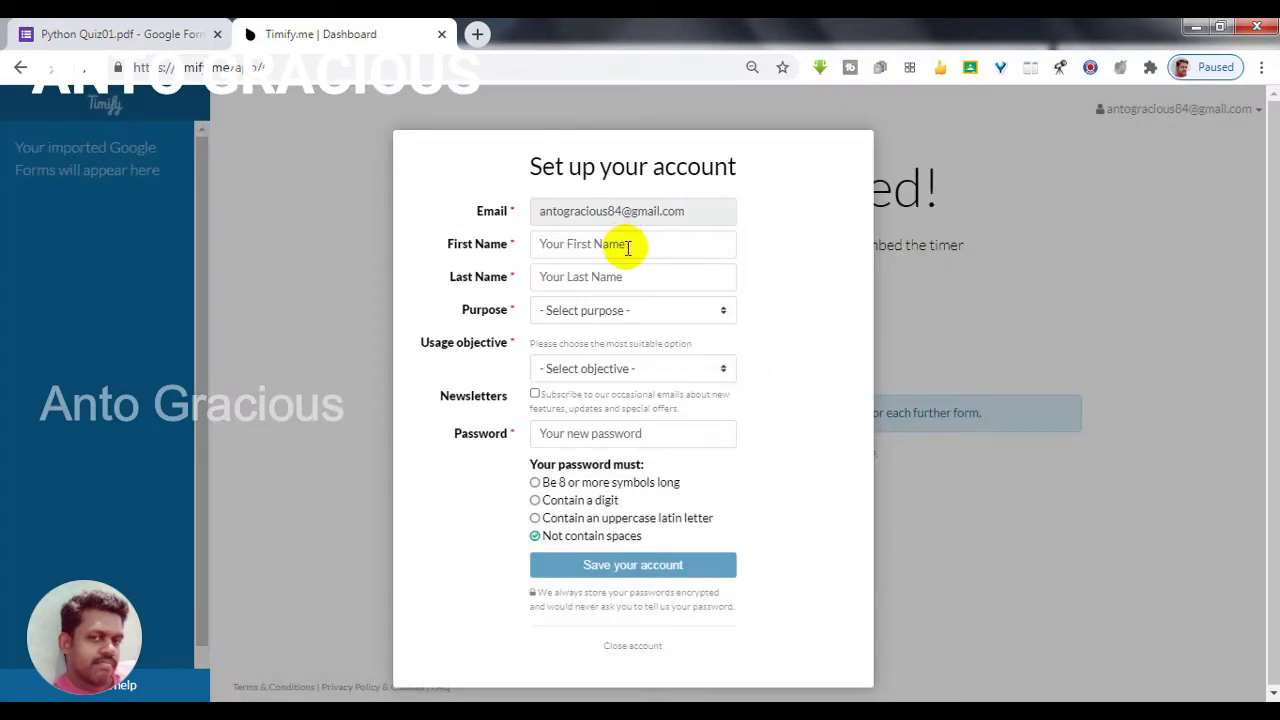
# Step: Enter the account holder's first and last name in the account setup form
pyautogui.click(628, 248)
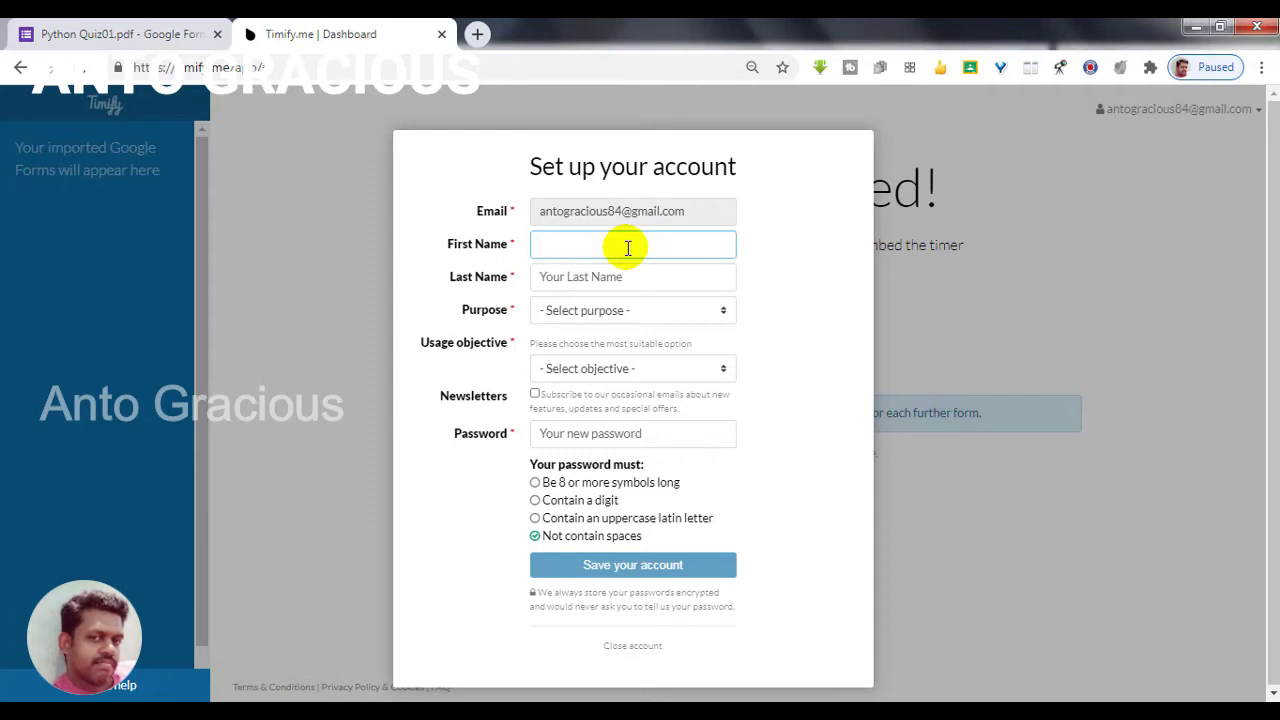
pyautogui.write('Anto')
pyautogui.press('Tab')
pyautogui.write('Grac')
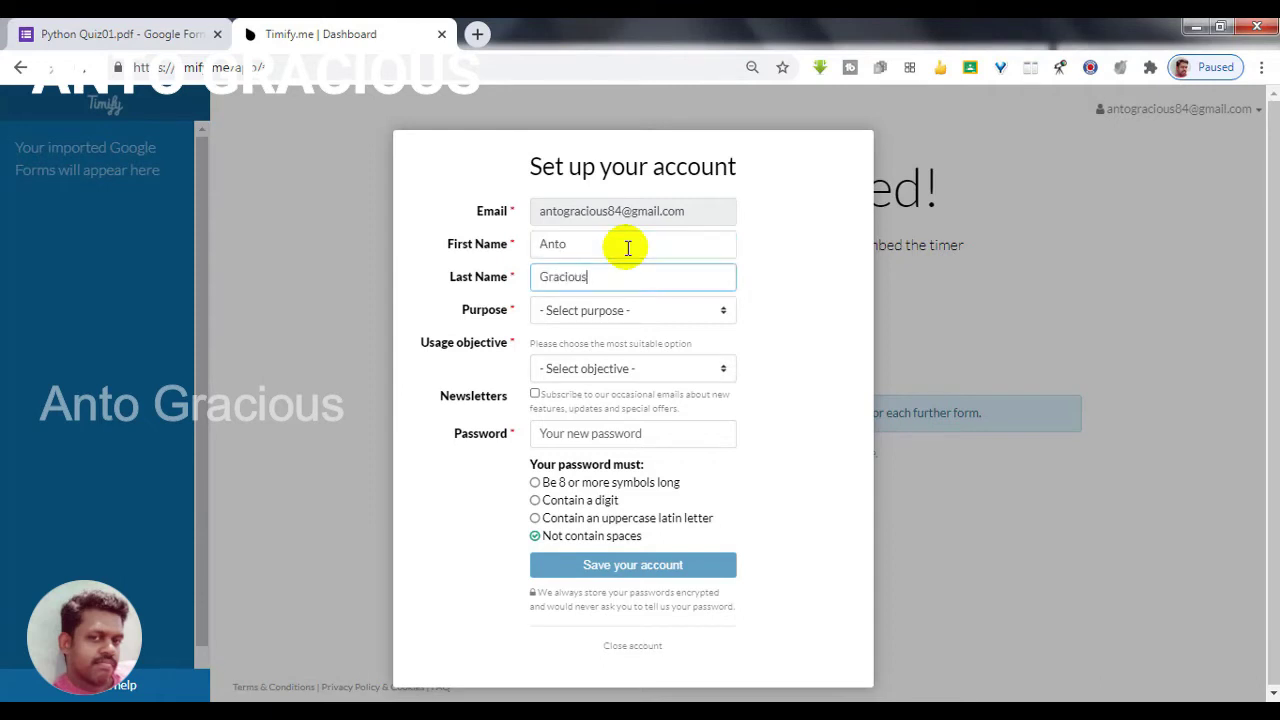
# Step: Set the account's purpose to Personal and its usage objective to Education
pyautogui.click(547, 317)
pyautogui.click(545, 350)
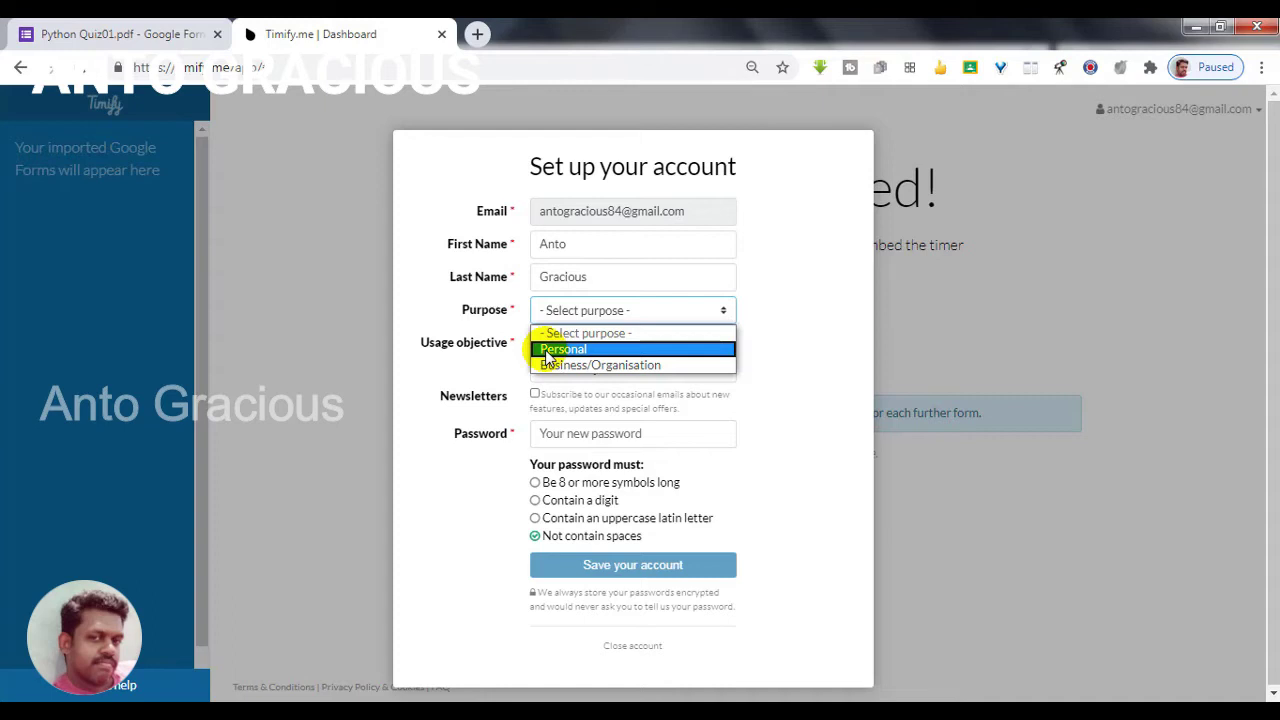
pyautogui.click(548, 365)
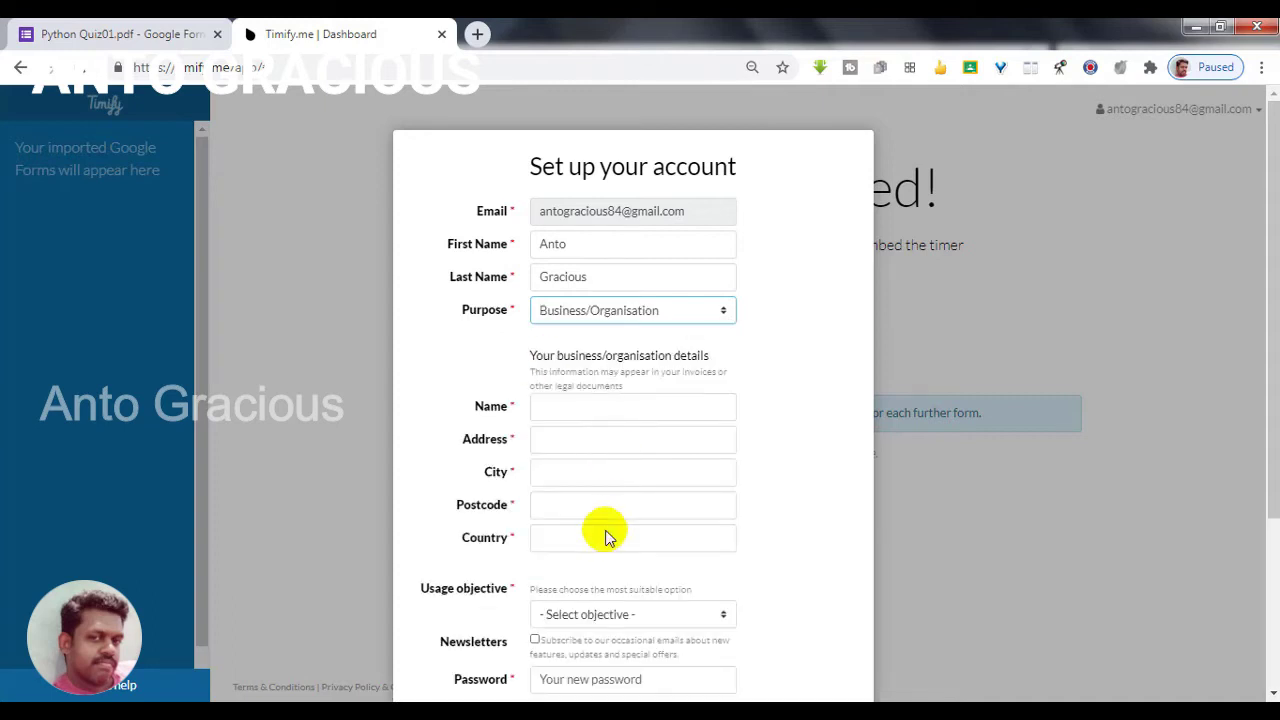
pyautogui.click(602, 311)
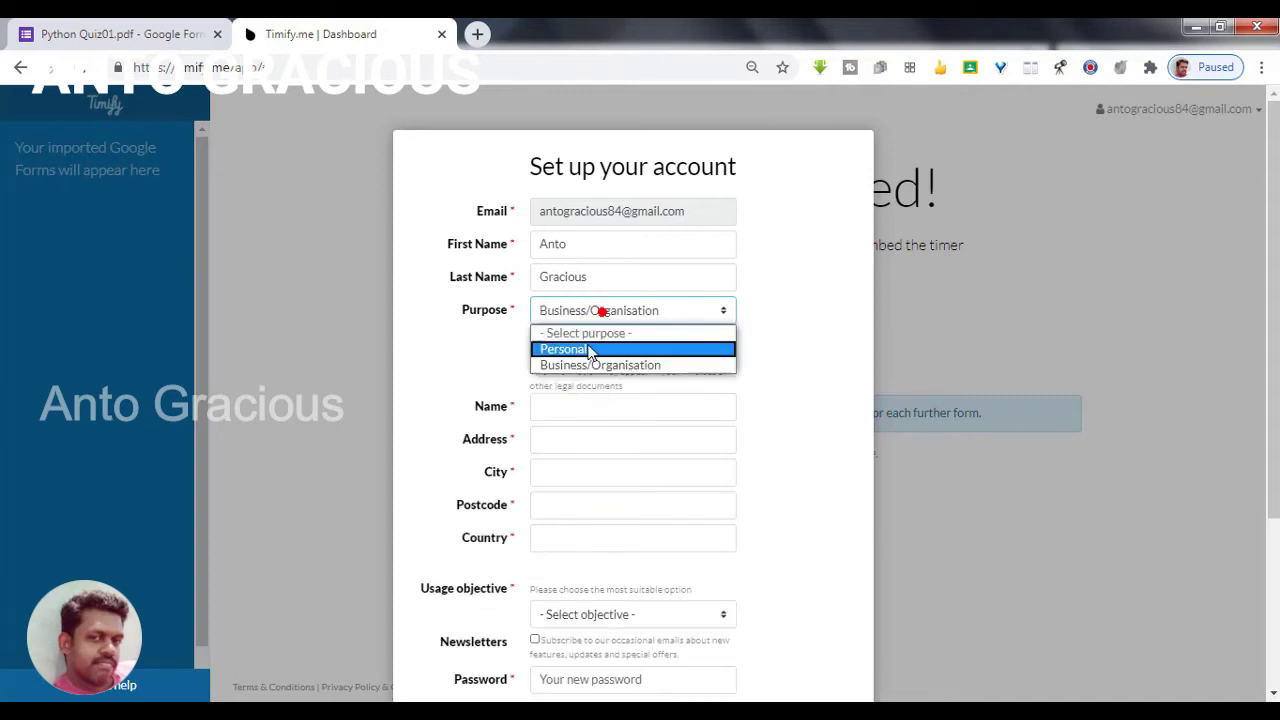
pyautogui.click(588, 350)
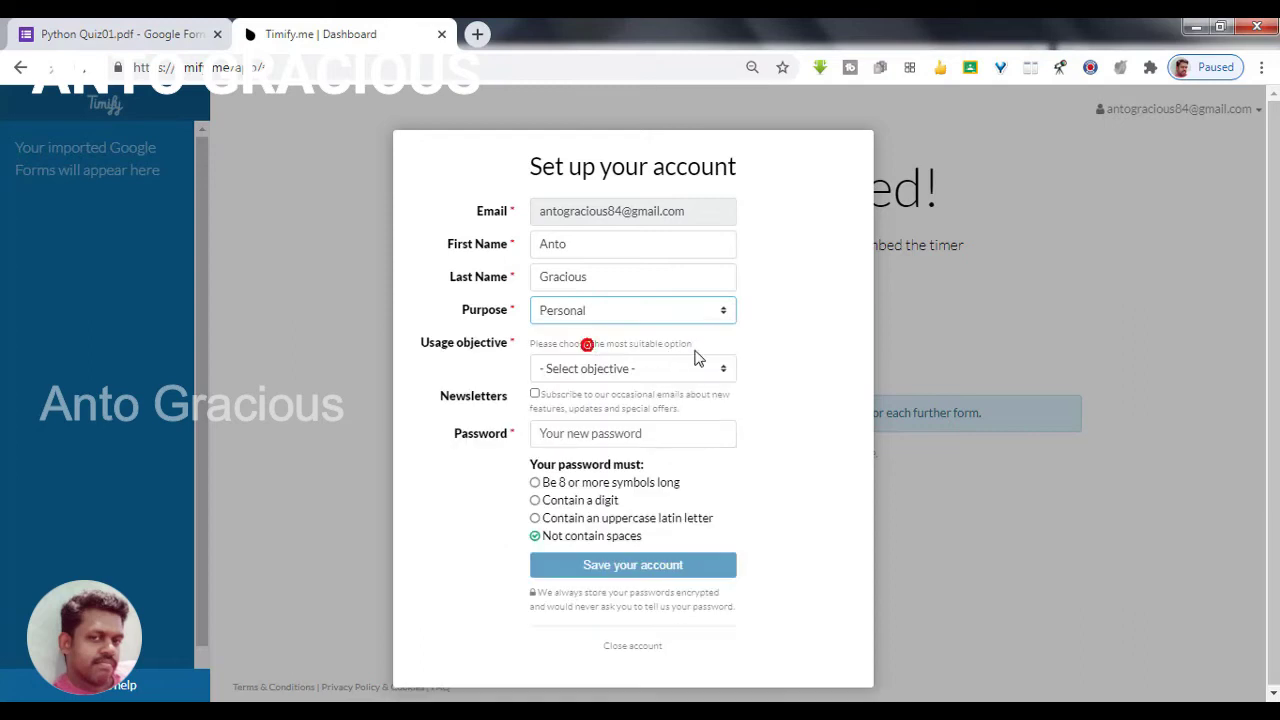
pyautogui.click(620, 369)
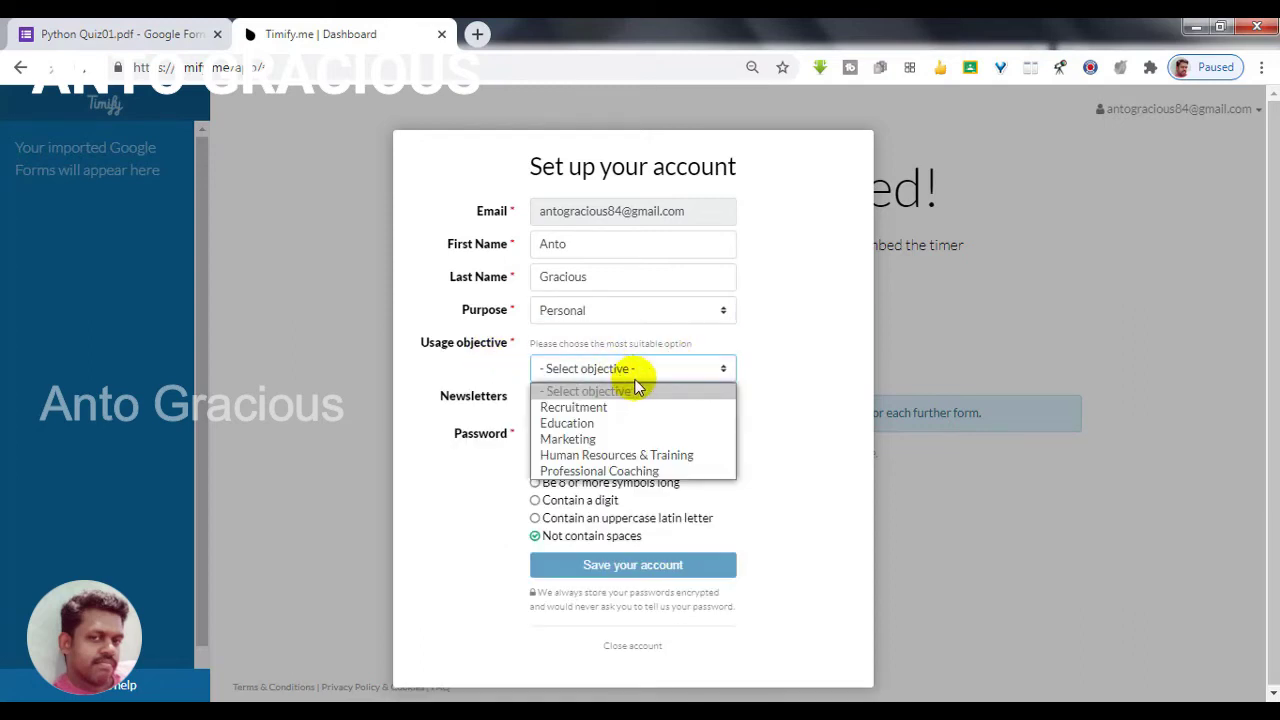
pyautogui.click(607, 424)
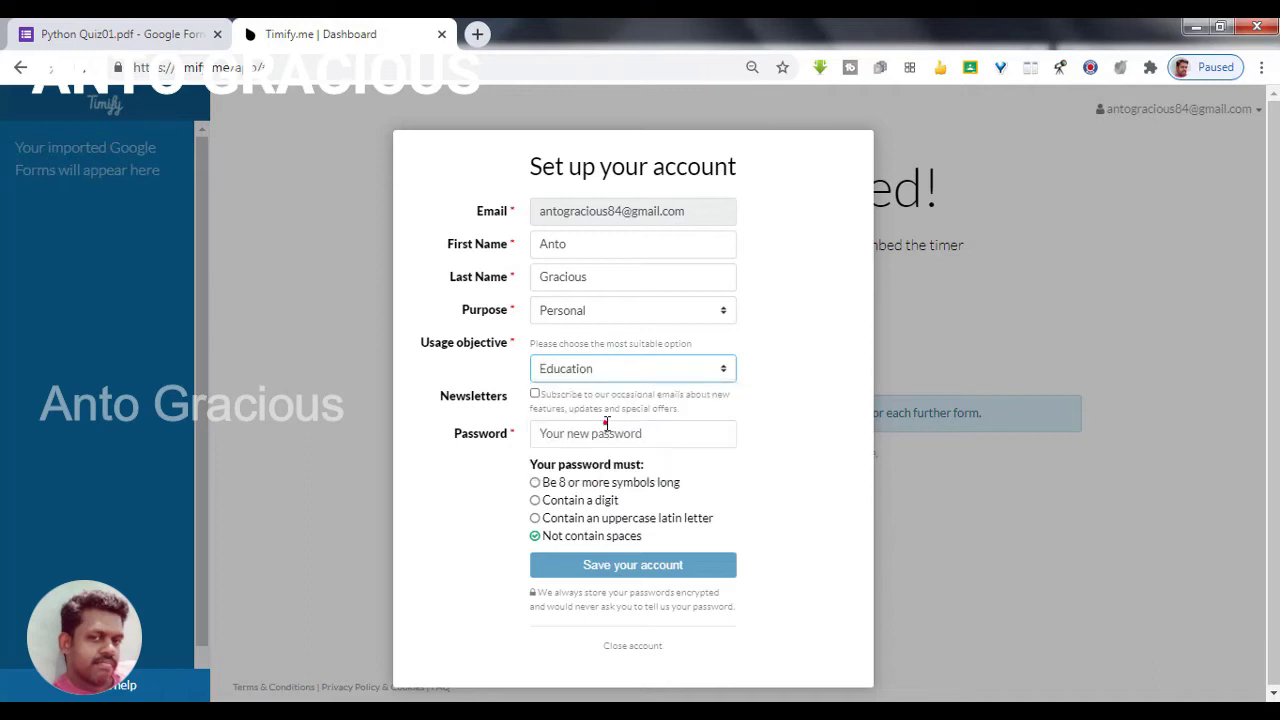
# Step: Enter a new account password that meets the listed rules and save the account
pyautogui.click(543, 433)
pyautogui.hotkey('ctrl', 'v')
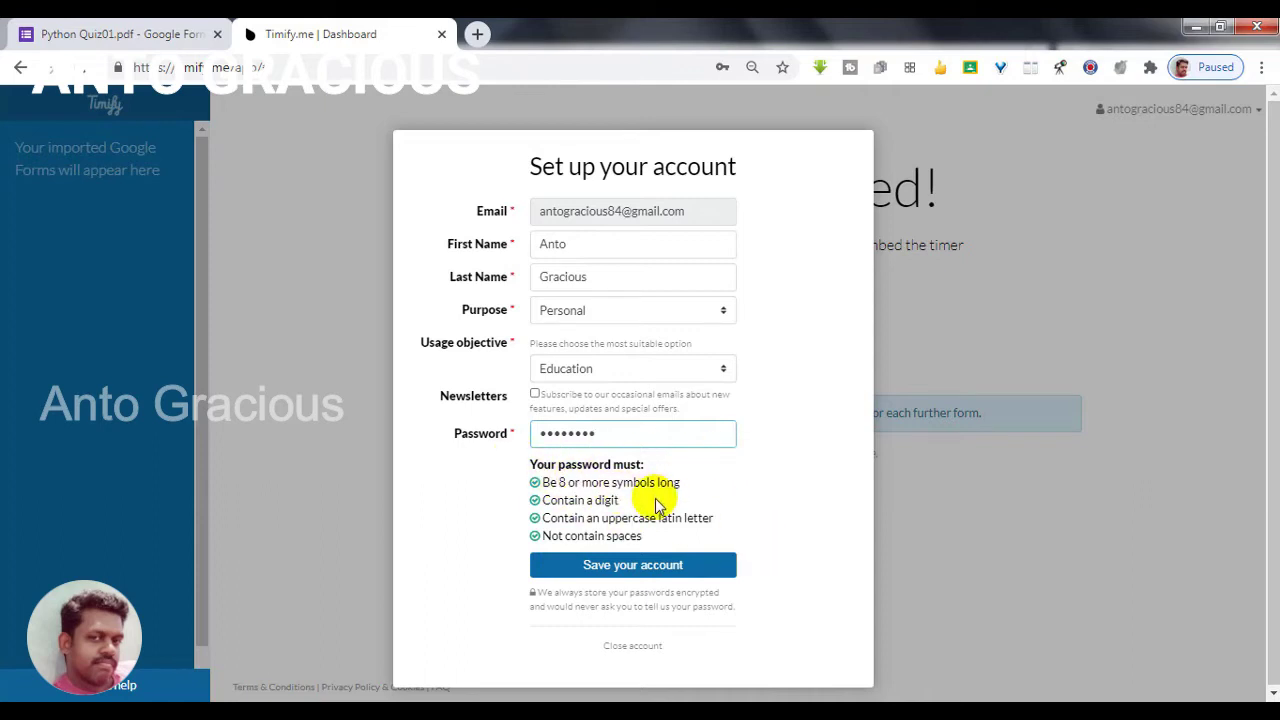
pyautogui.click(570, 575)
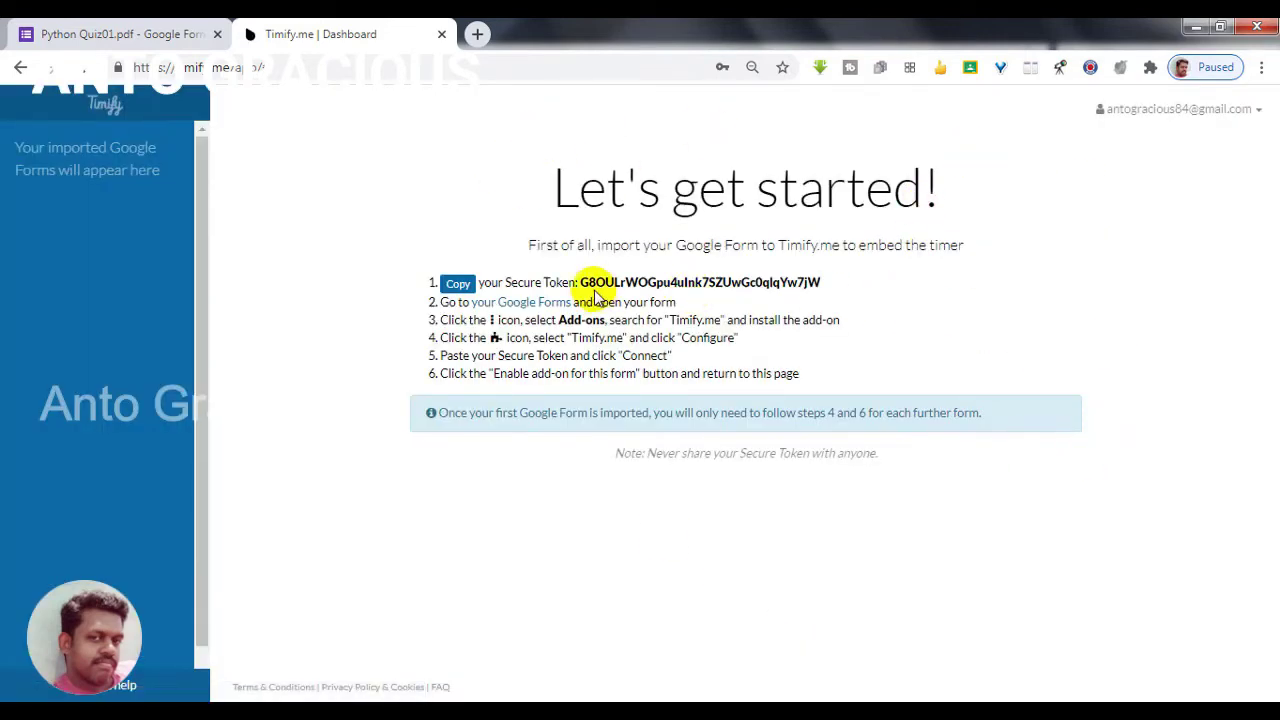
# Step: Copy the Secure Token shown in the getting-started instructions to the clipboard
pyautogui.moveTo(583, 281); pyautogui.dragTo(806, 283)
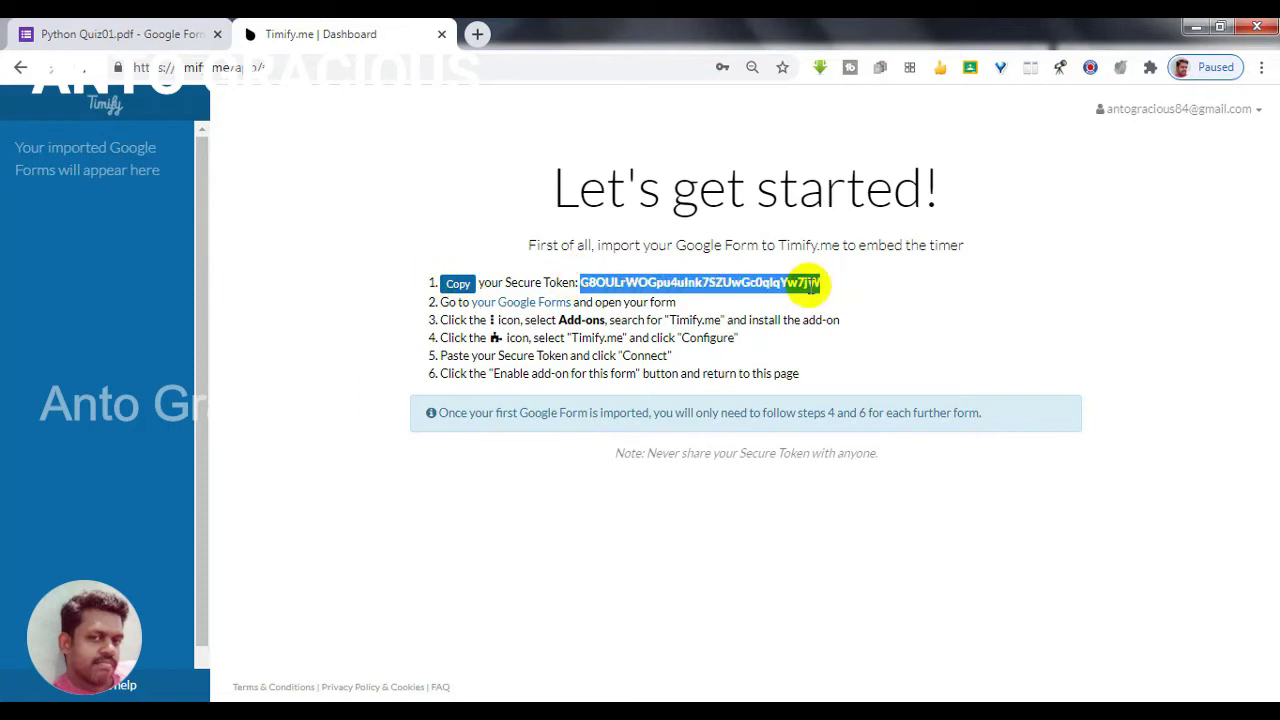
pyautogui.rightClick(808, 284)
pyautogui.click(855, 298)
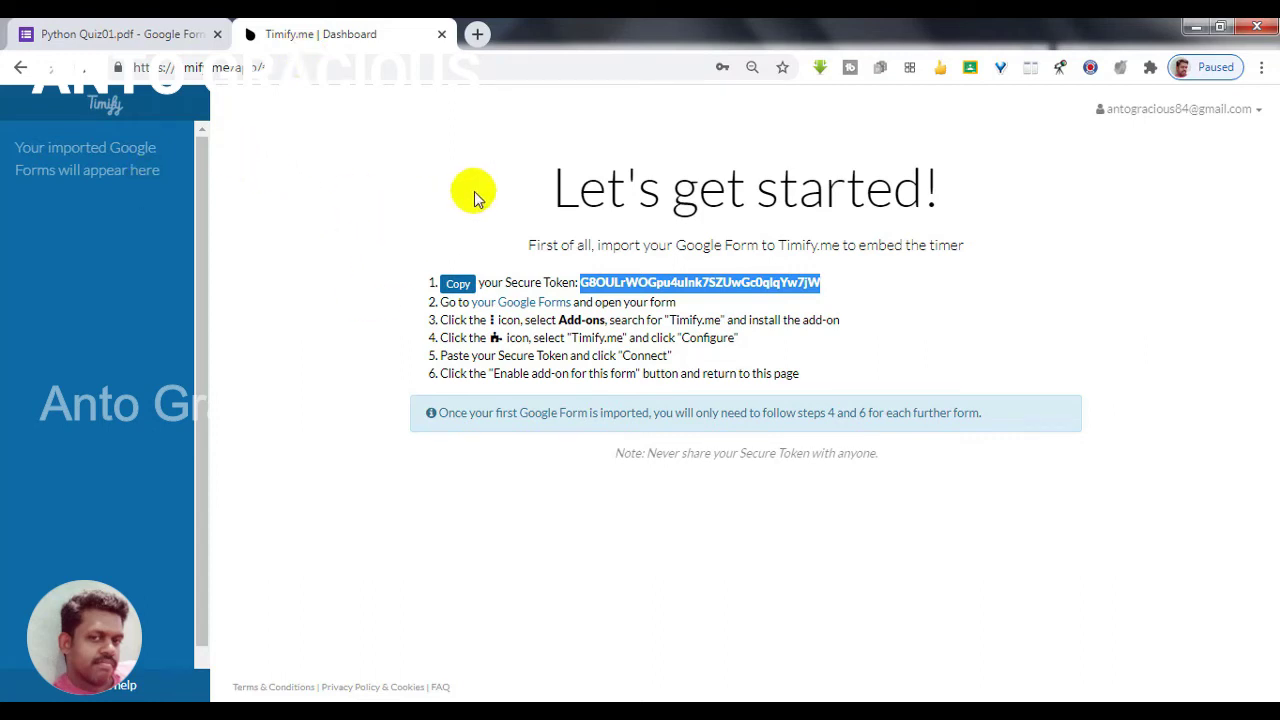
pyautogui.click(935, 310)
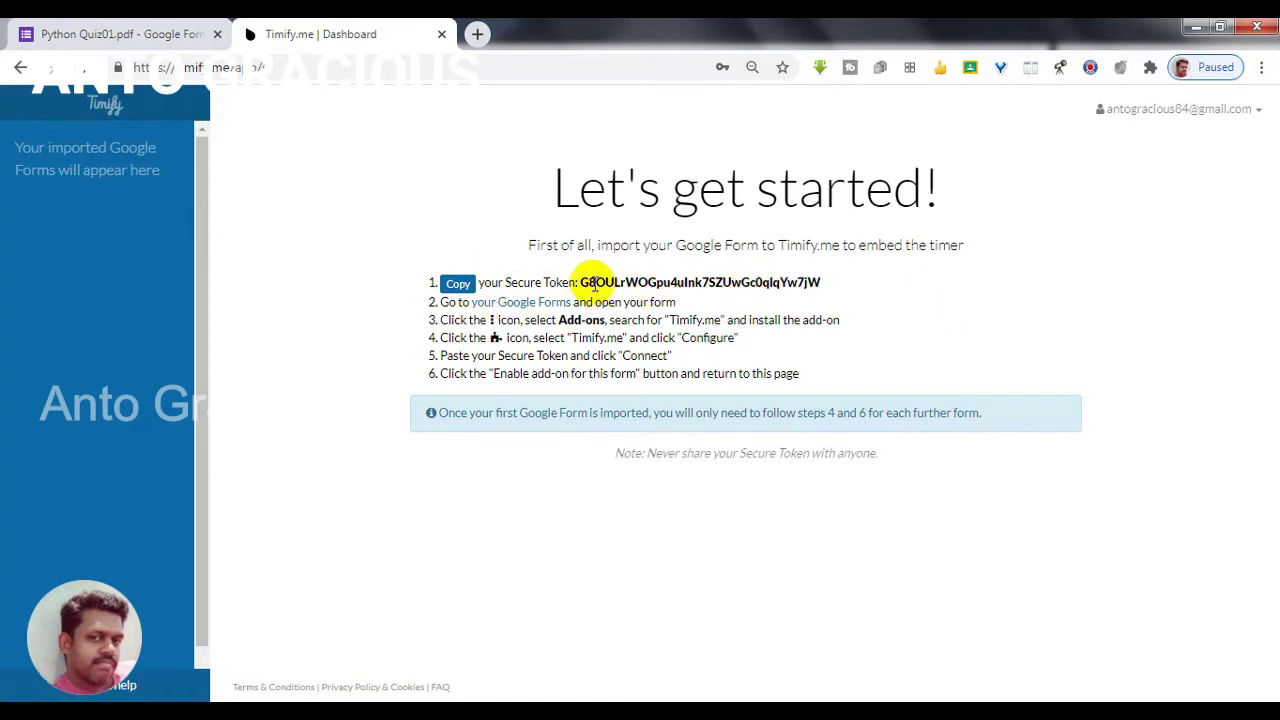
pyautogui.click(463, 289)
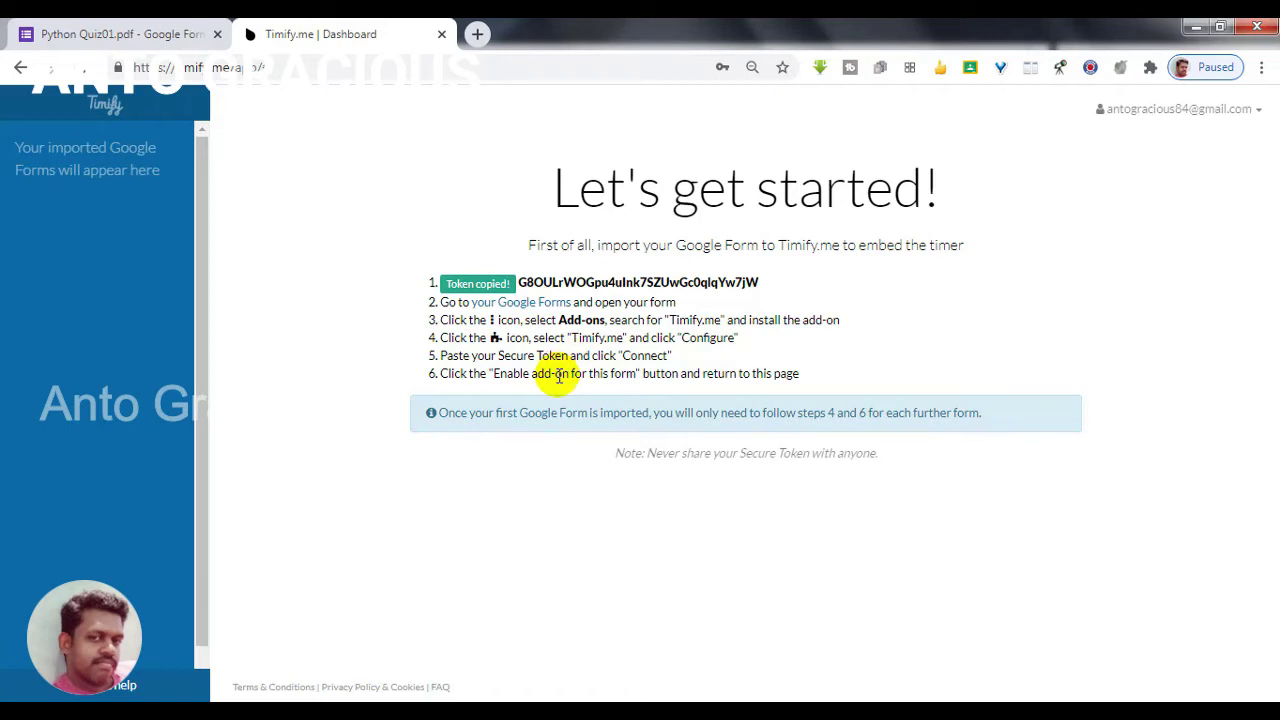
# Step: Return to the quiz in Google Forms, paste the Timify.me token into the add-on and connect the account
pyautogui.click(125, 37)
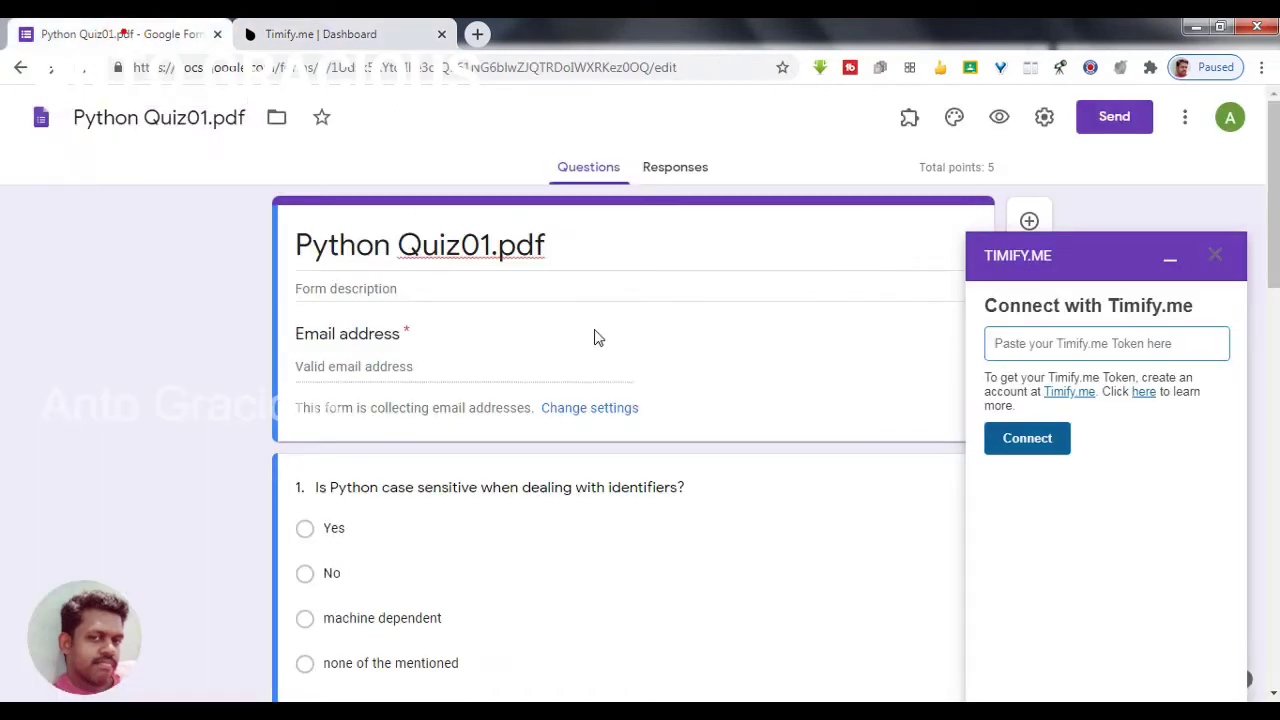
pyautogui.click(1048, 343)
pyautogui.rightClick(1050, 345)
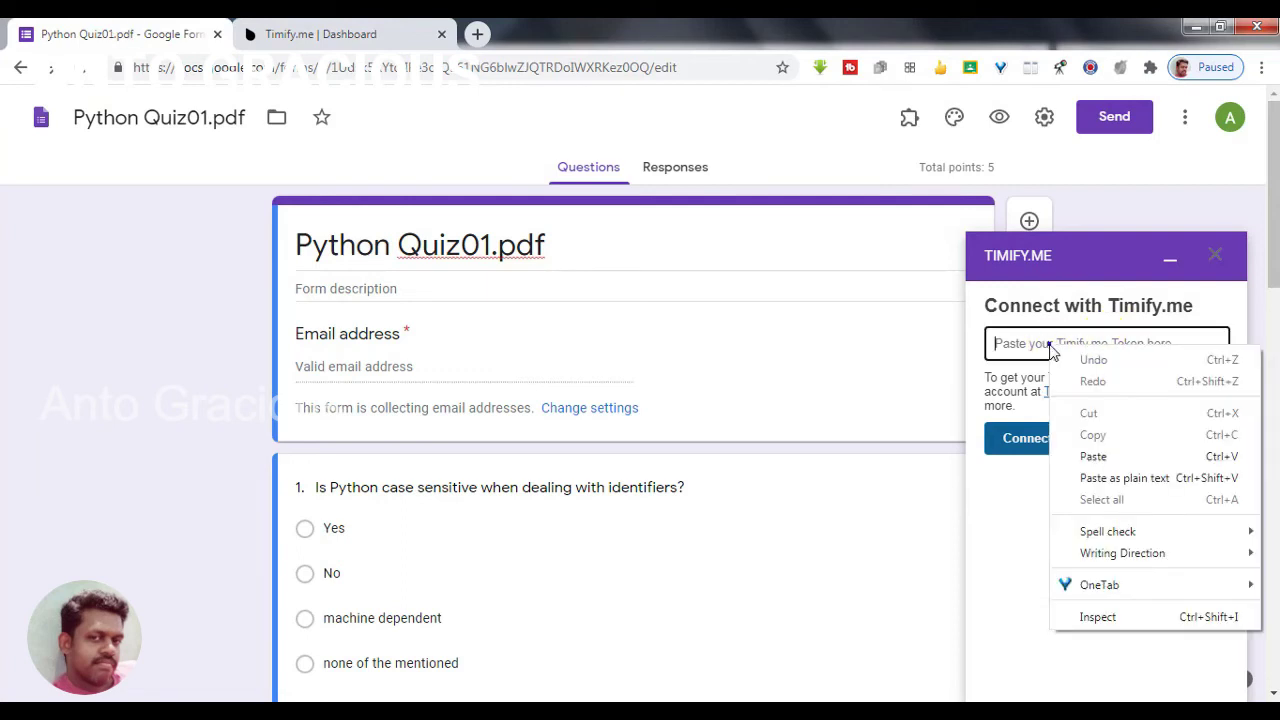
pyautogui.click(1093, 456)
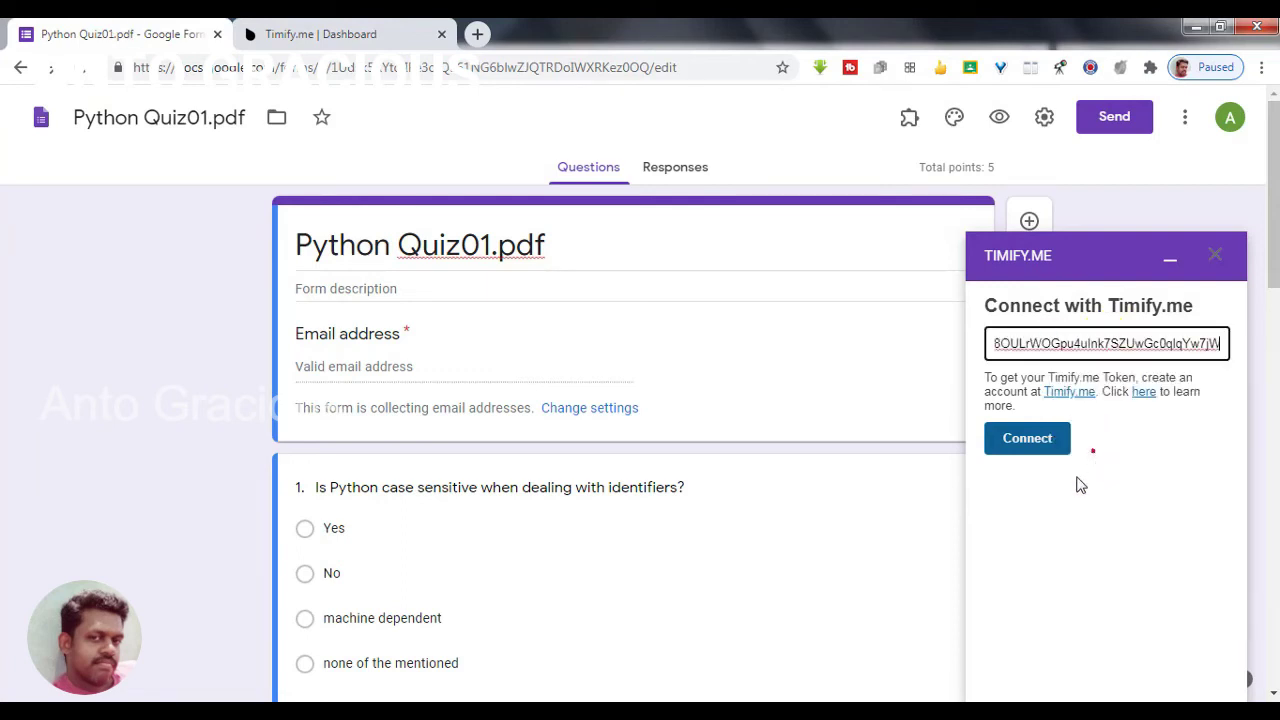
pyautogui.click(1028, 455)
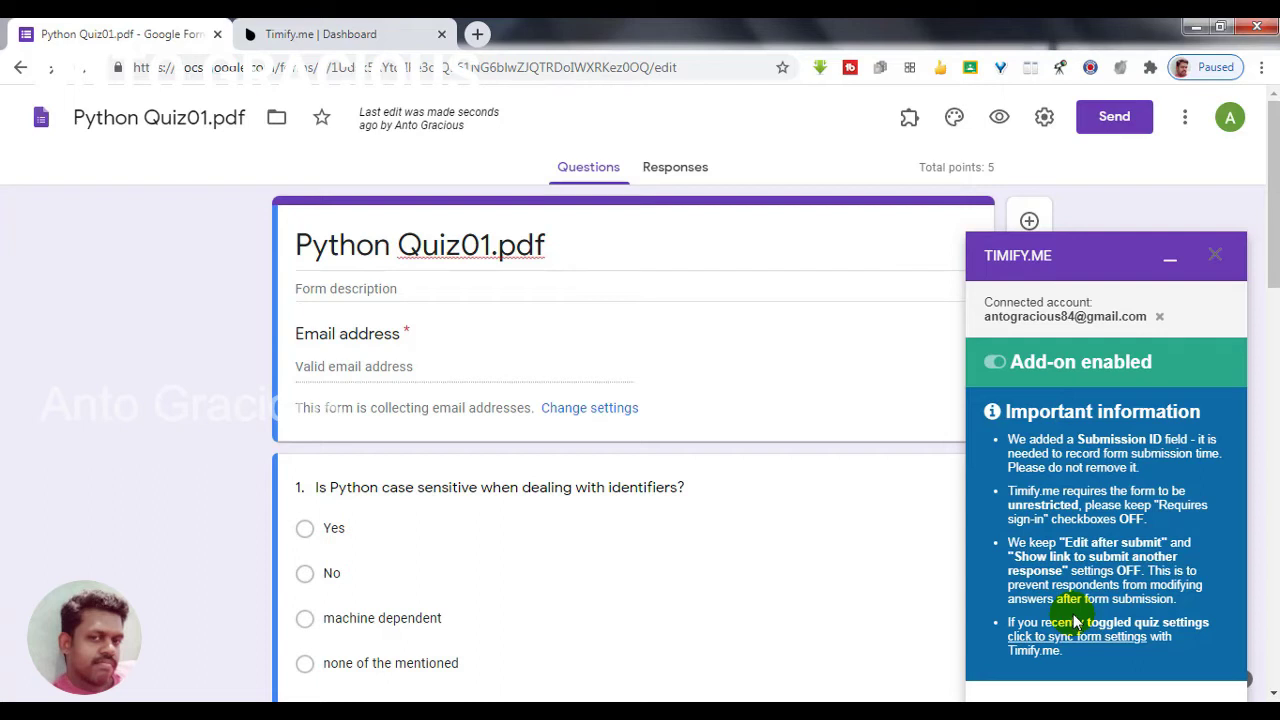
# Step: Look over the linked form's options in the Timify.me dashboard and return to the quiz in Google Forms
pyautogui.click(350, 36)
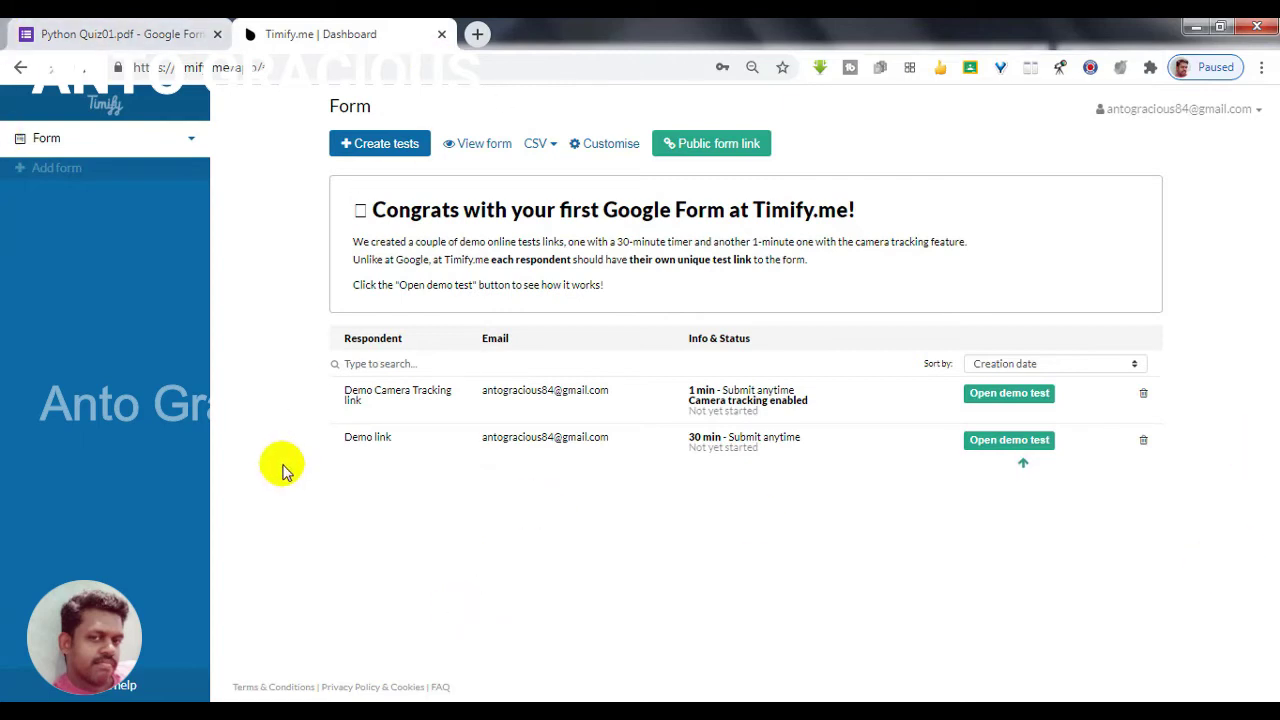
pyautogui.click(191, 141)
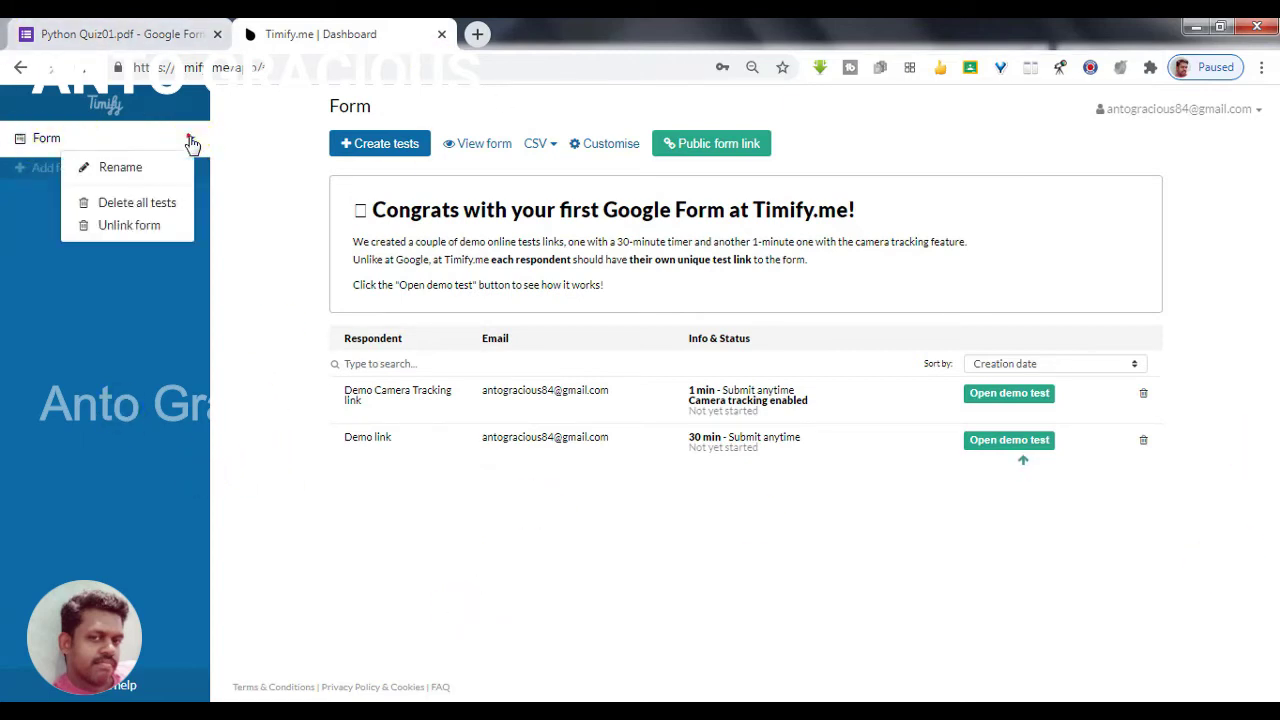
pyautogui.click(93, 33)
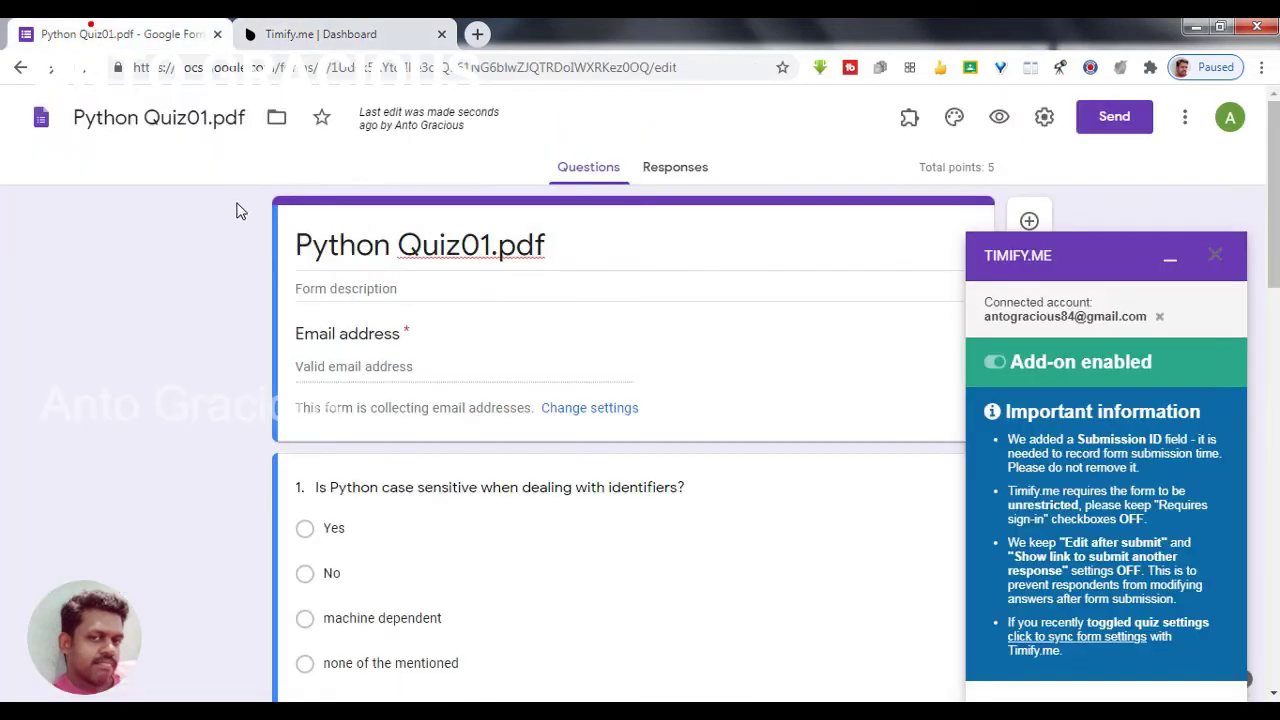
pyautogui.click(313, 37)
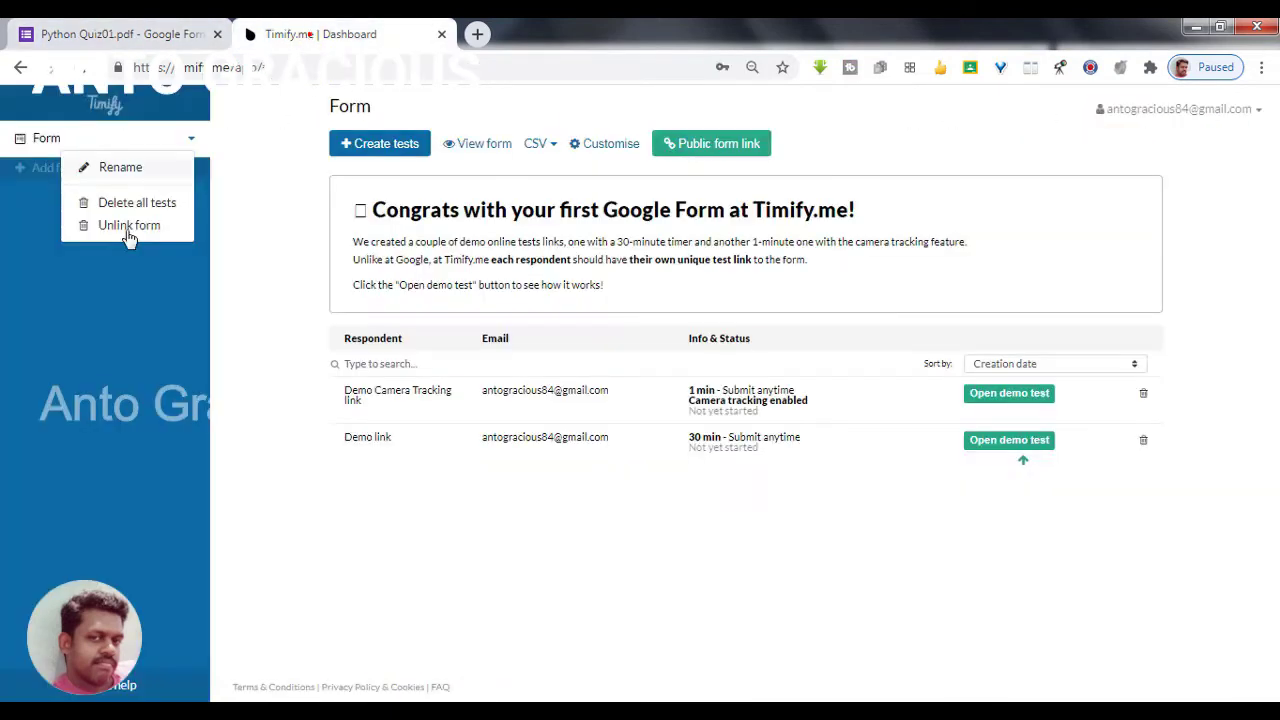
pyautogui.click(259, 330)
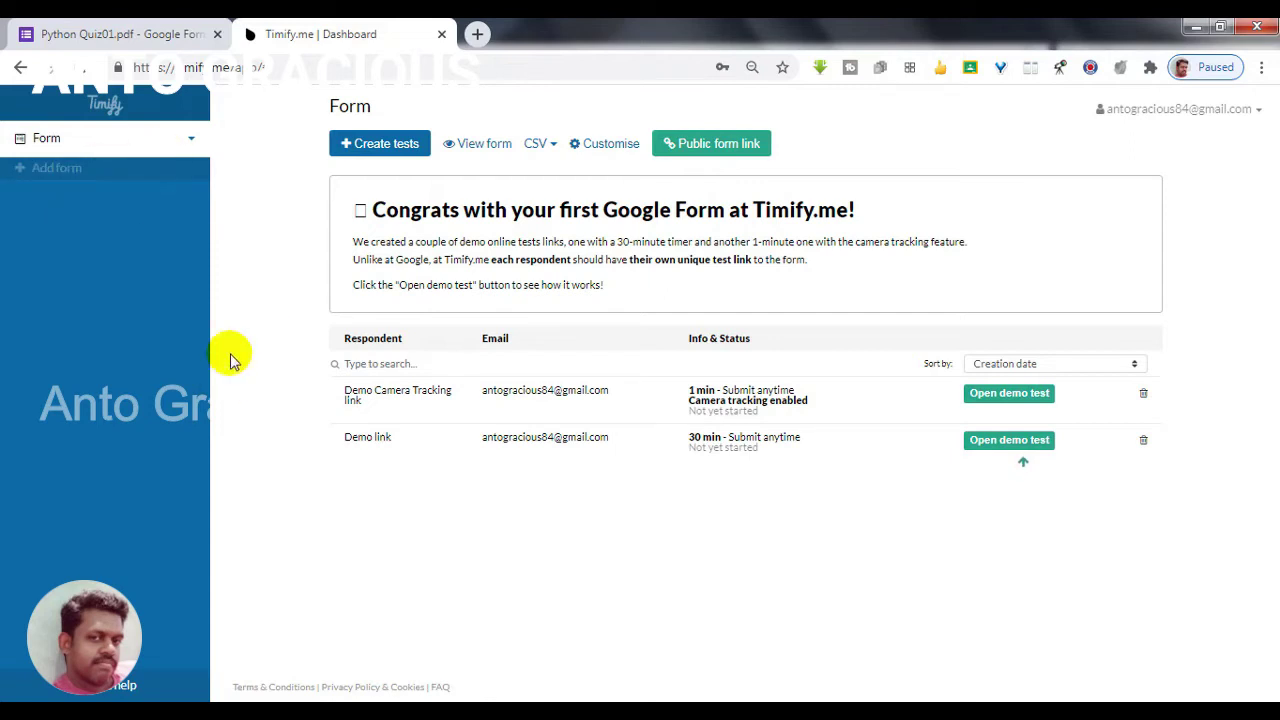
pyautogui.click(128, 34)
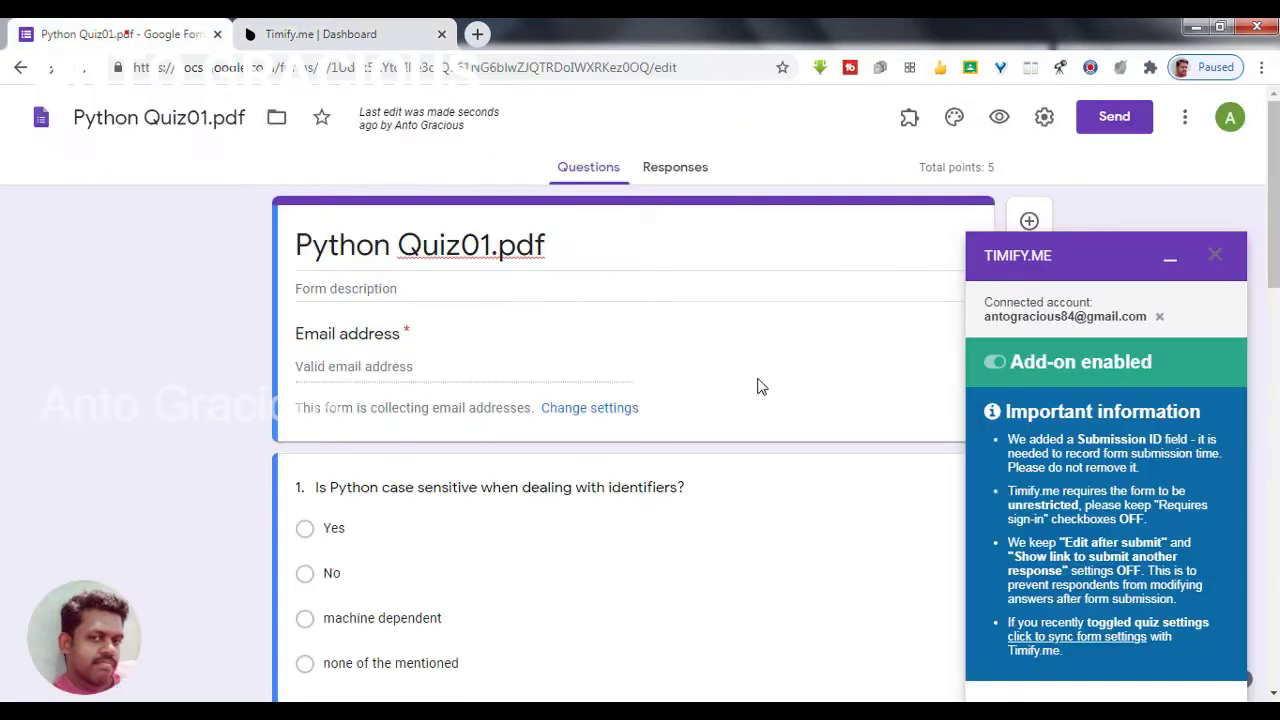
# Step: Sync the form settings with Timify.me, check the quiz's General and Presentation settings and save them
pyautogui.click(1091, 641)
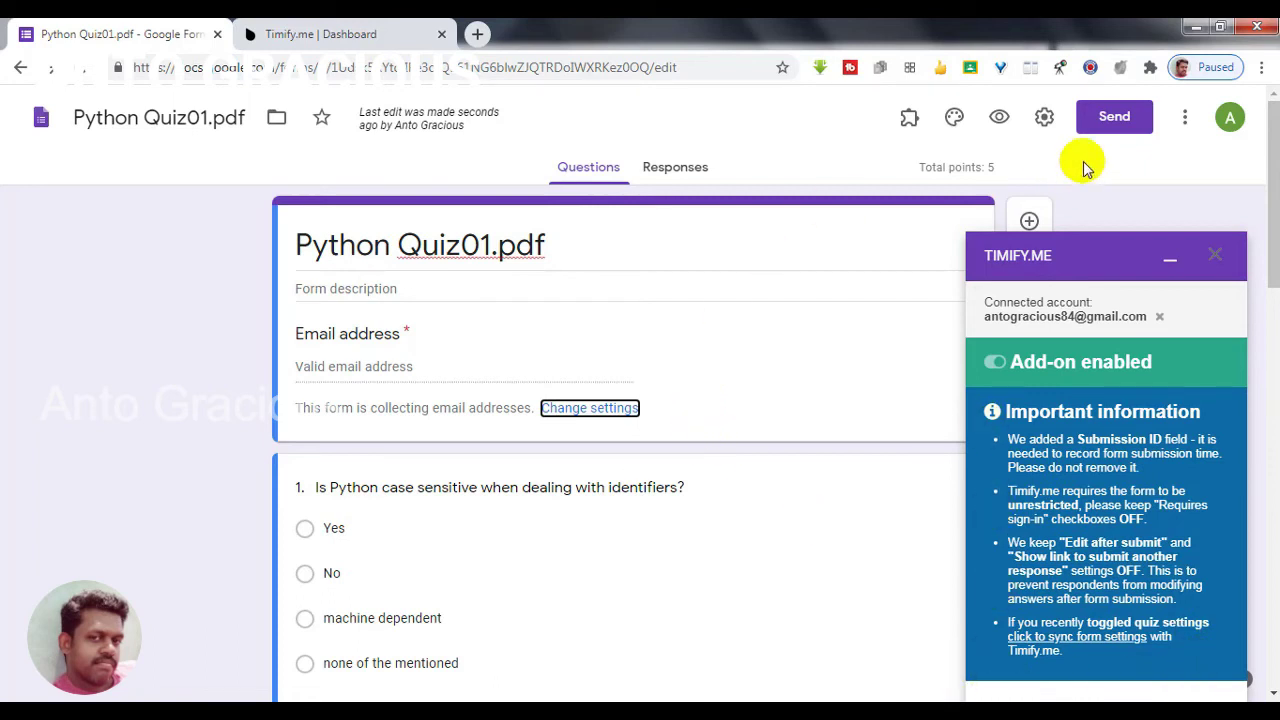
pyautogui.click(1045, 120)
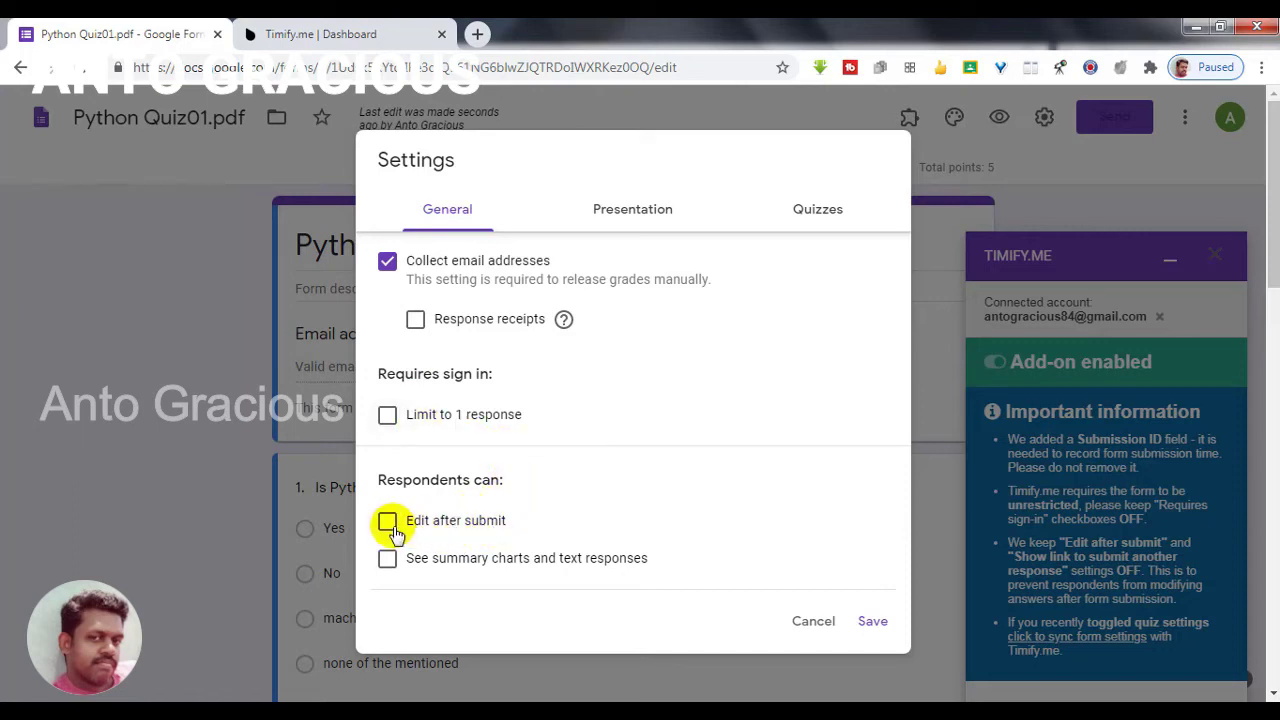
pyautogui.click(650, 219)
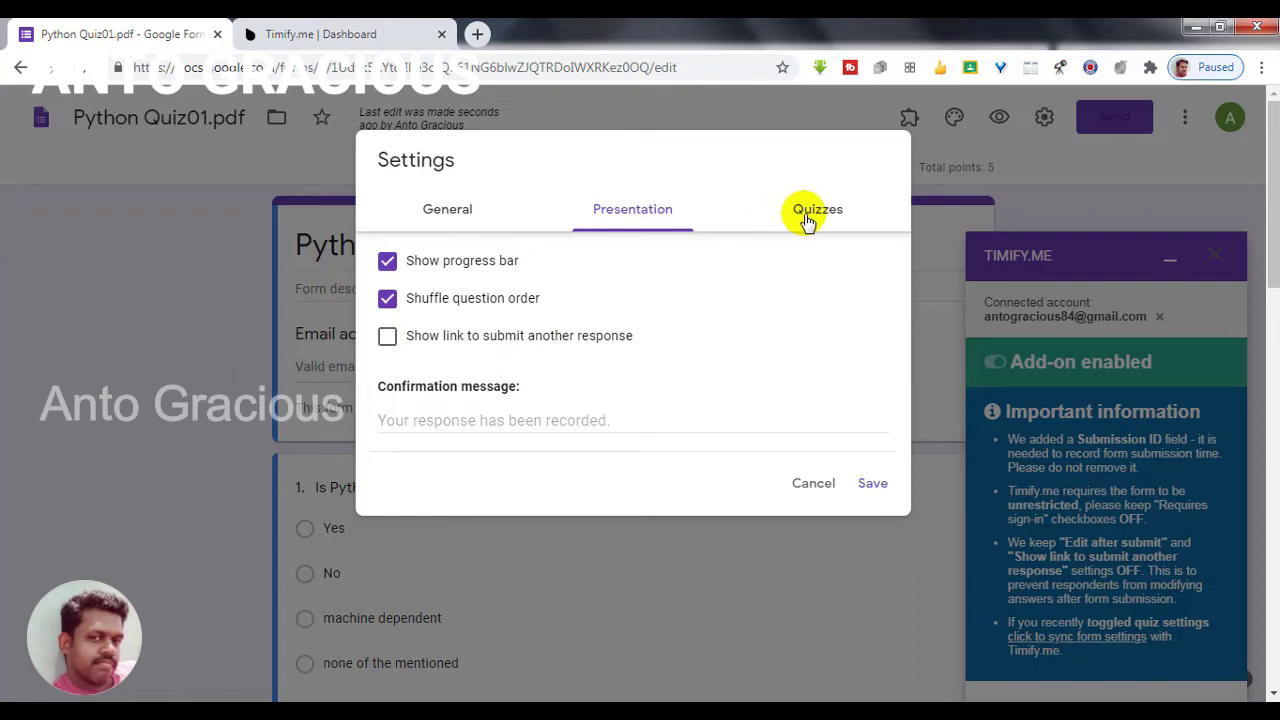
pyautogui.click(860, 484)
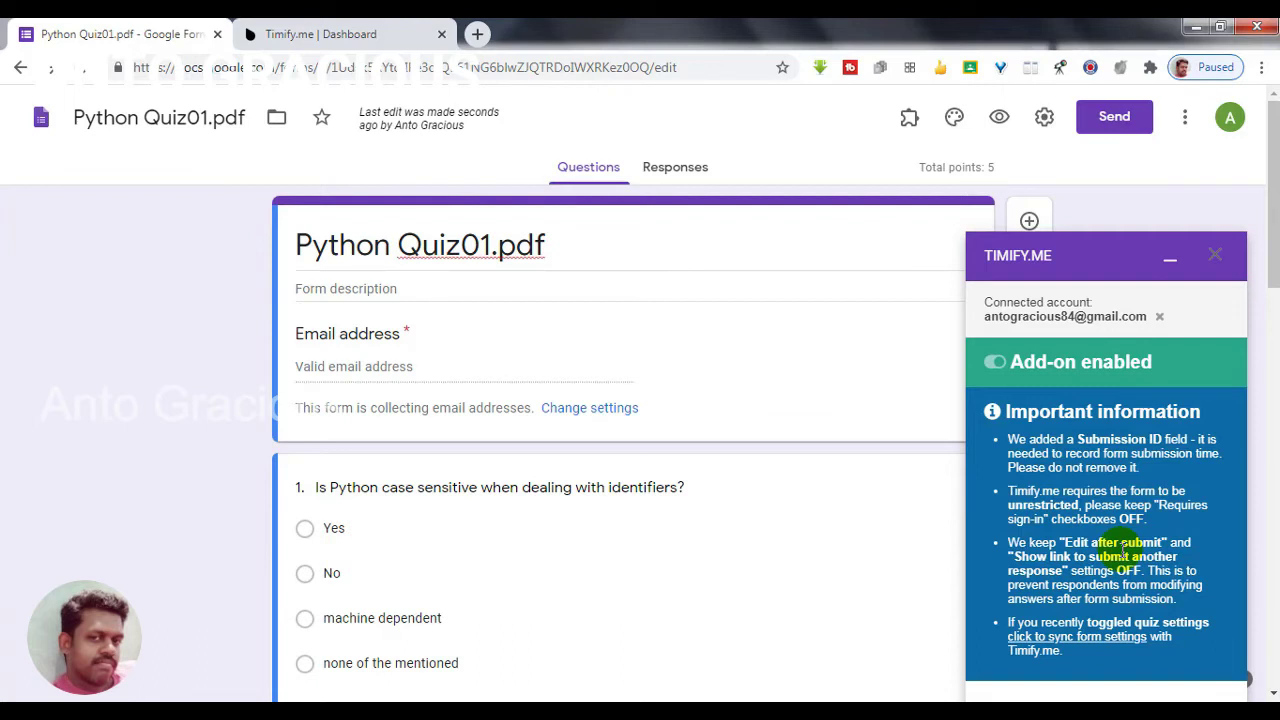
# Step: Return to the Timify.me dashboard, start creating tests for the form and set the timer duration to 5 minutes
pyautogui.click(300, 36)
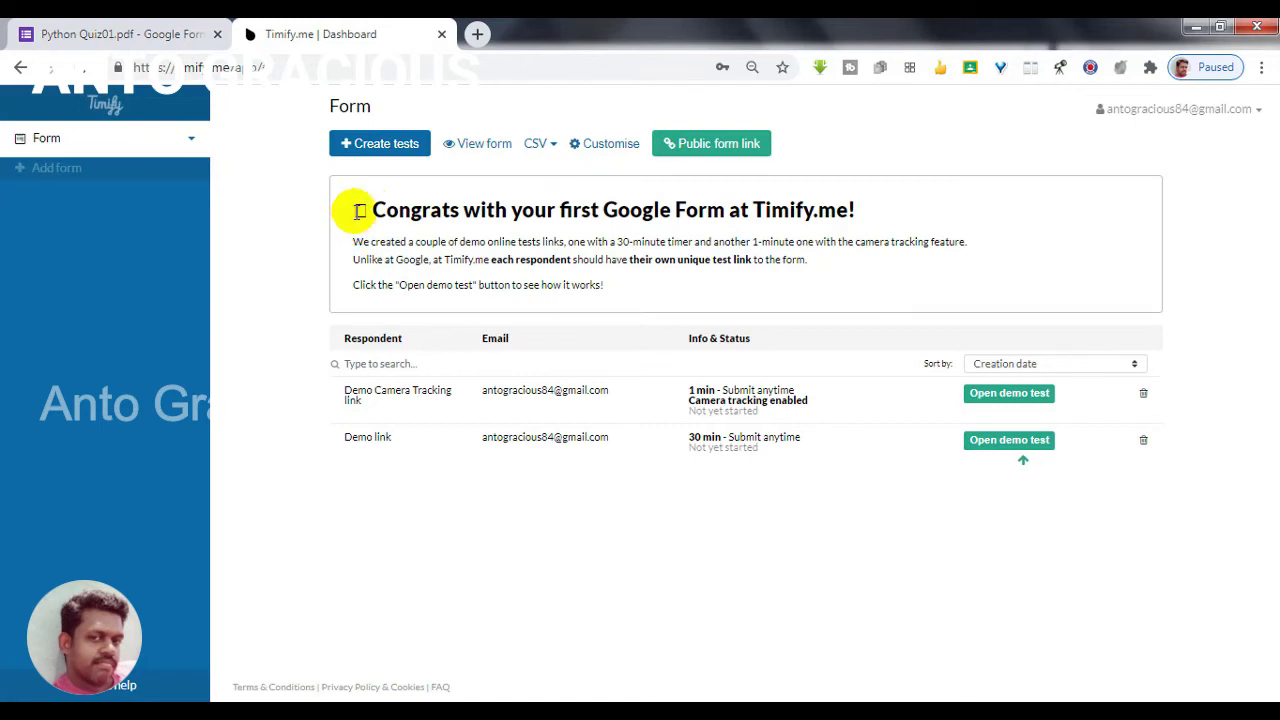
pyautogui.click(393, 158)
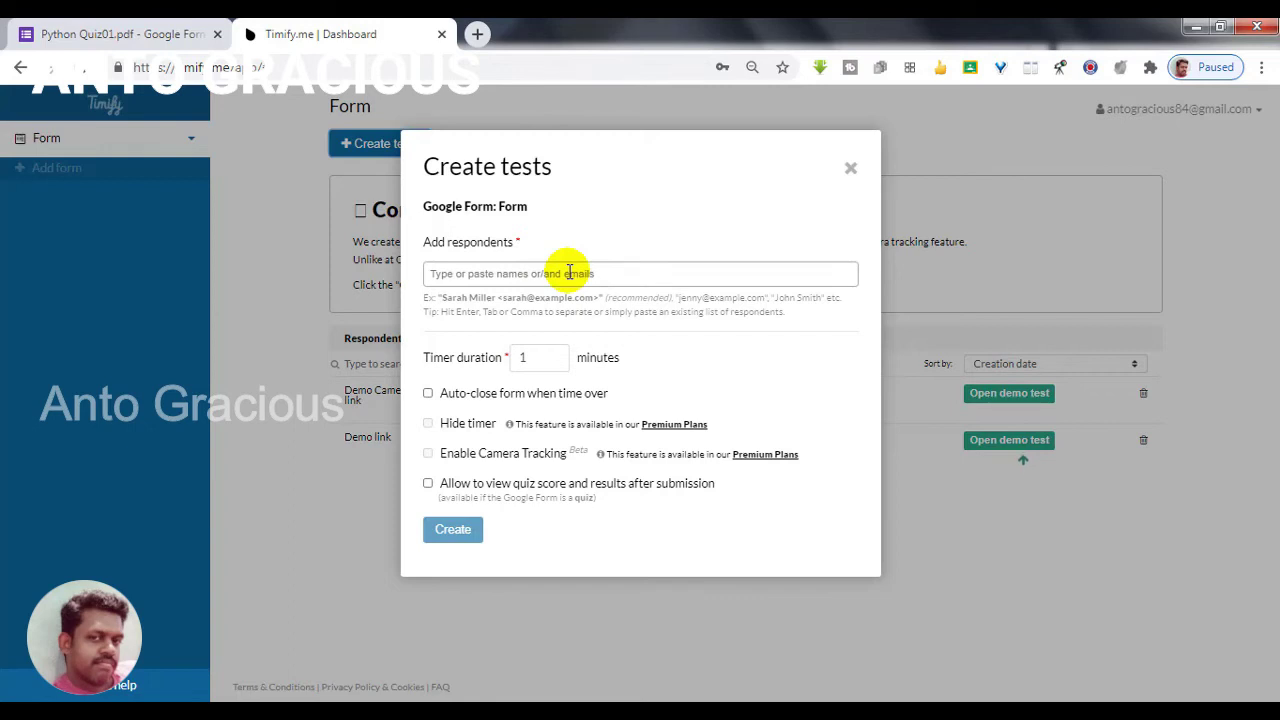
pyautogui.click(569, 273)
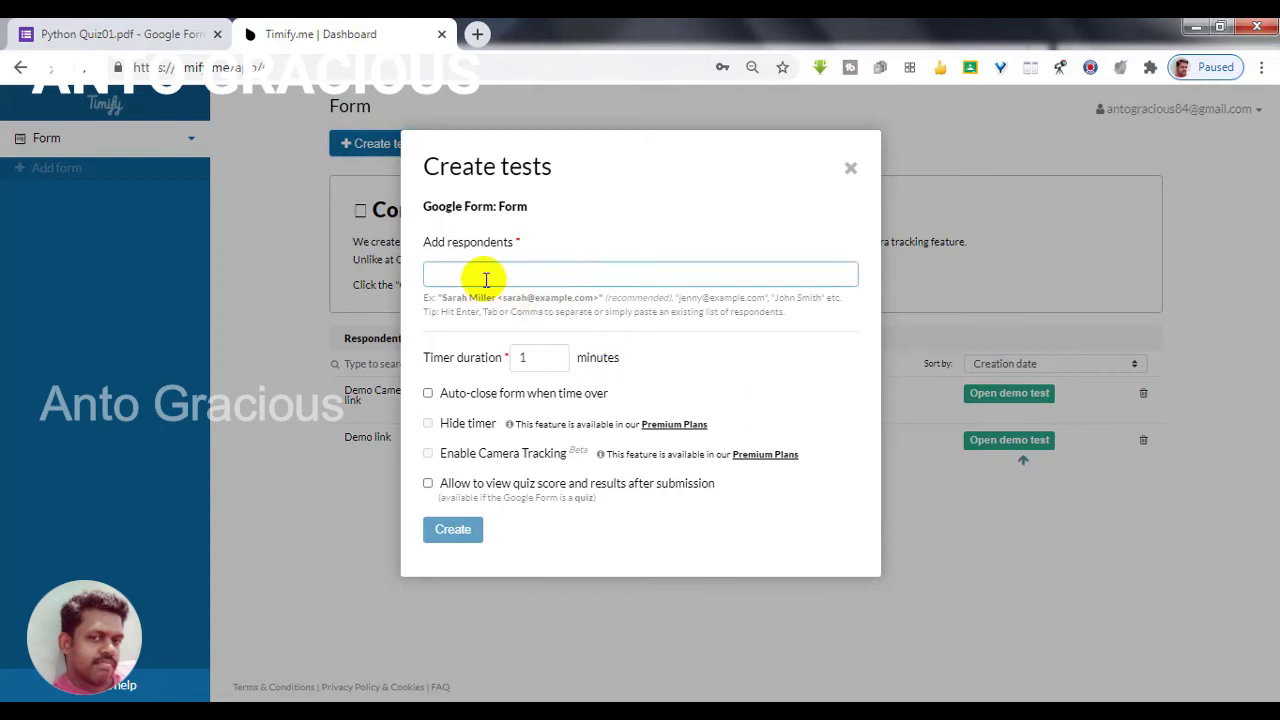
pyautogui.click(535, 357)
pyautogui.moveTo(536, 357); pyautogui.dragTo(518, 357)
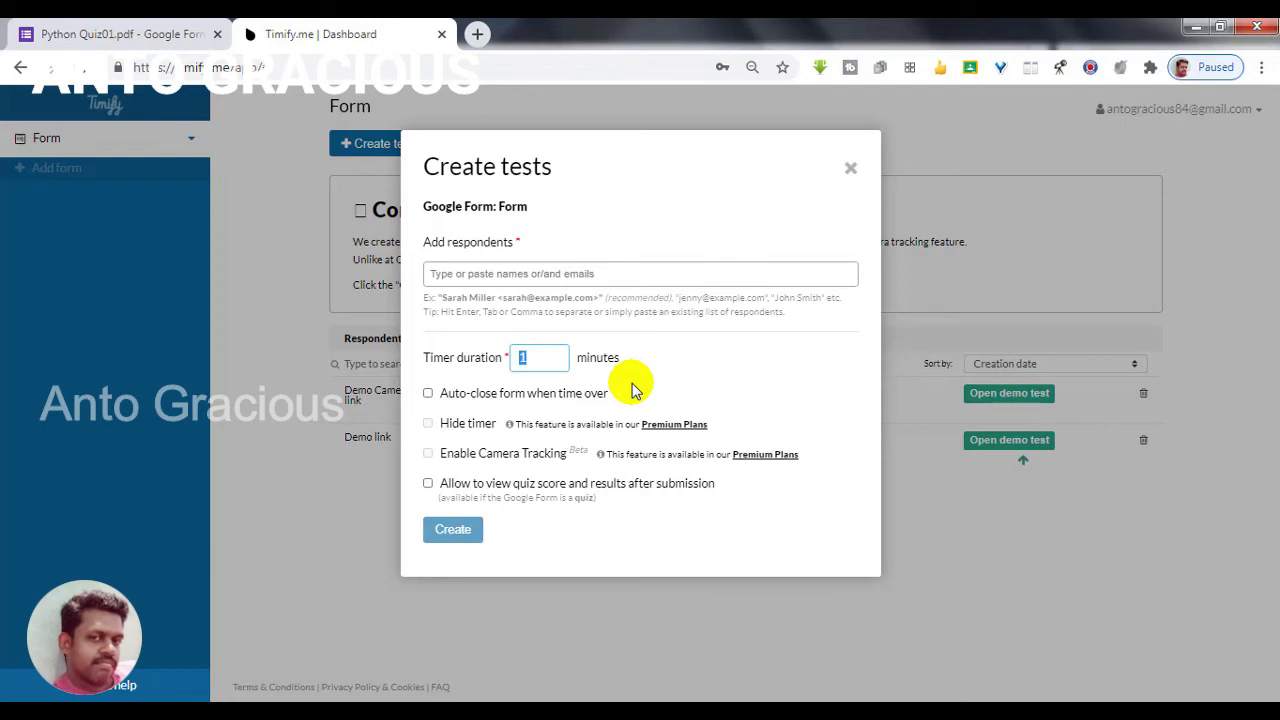
pyautogui.write('5')
pyautogui.click(668, 383)
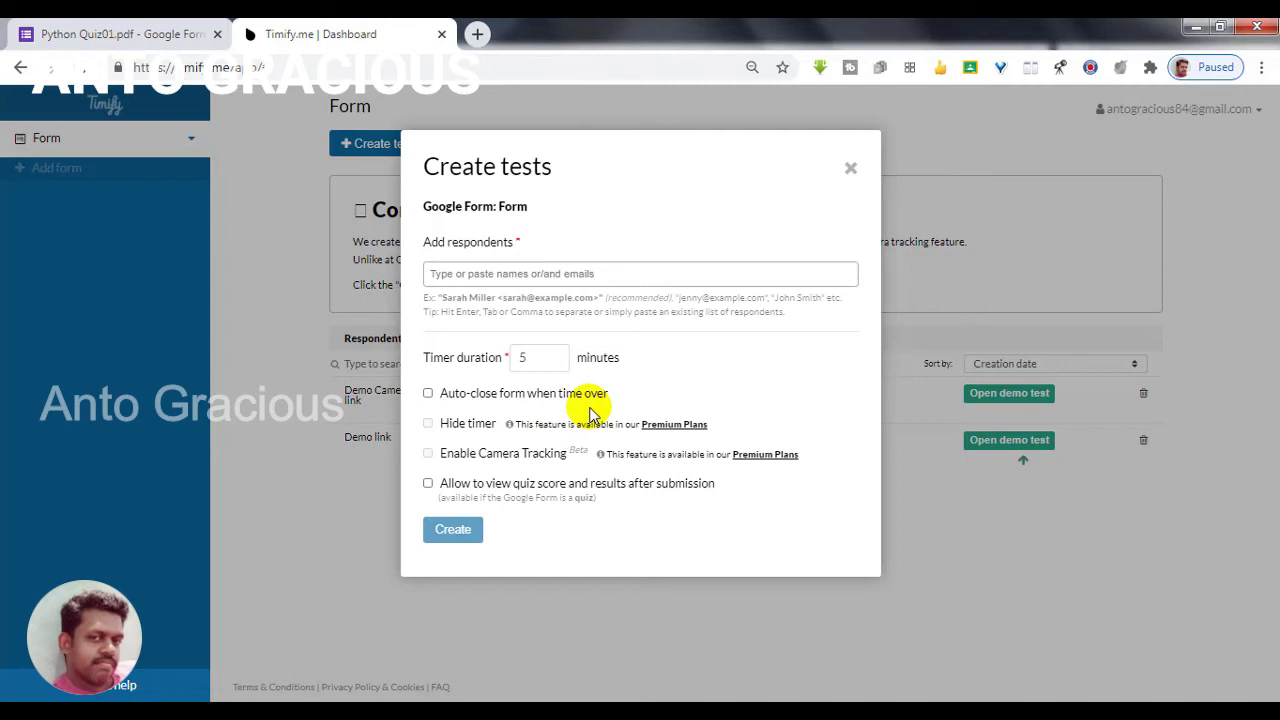
# Step: Try the auto-close and quiz-score viewing options, turning each one on and back off
pyautogui.click(428, 394)
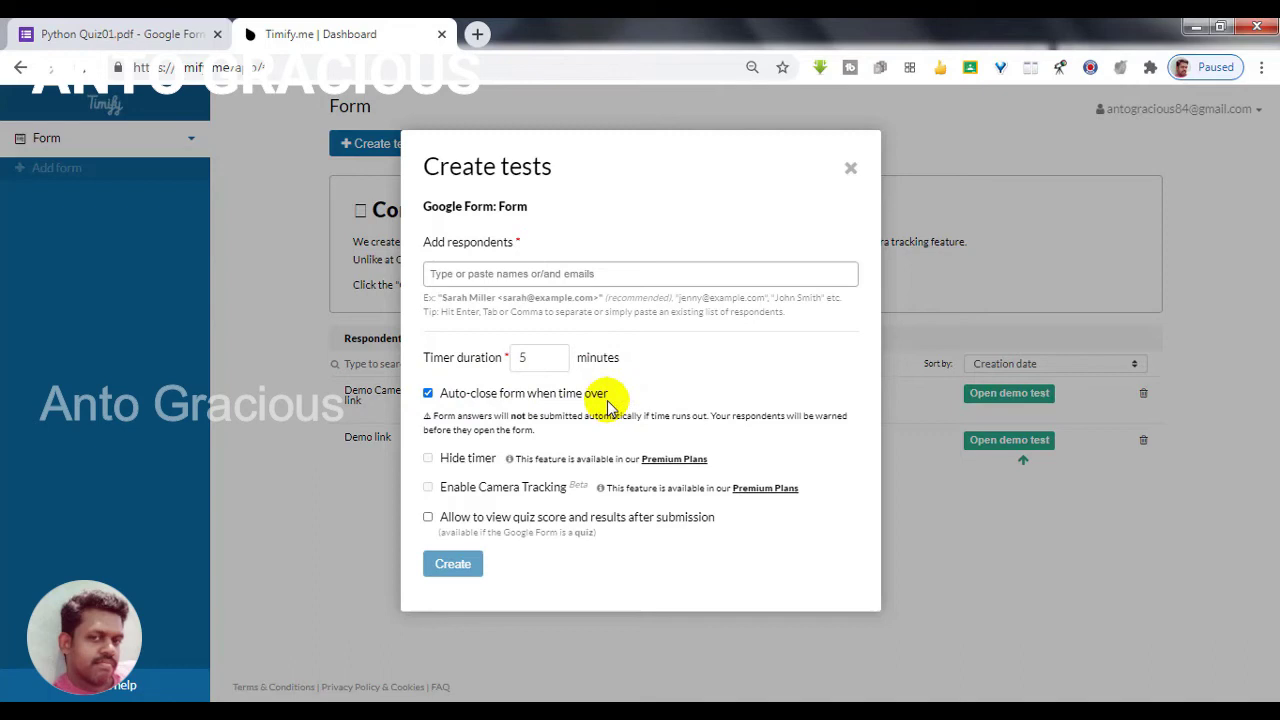
pyautogui.click(428, 395)
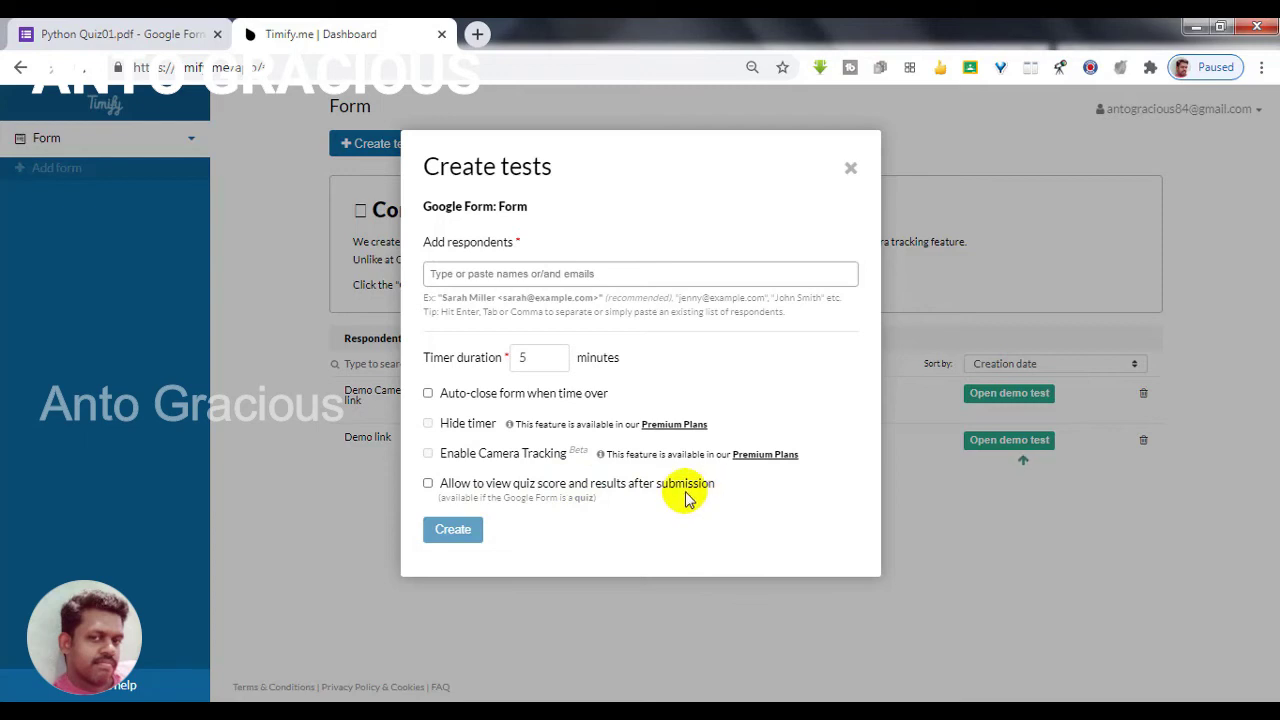
pyautogui.click(428, 484)
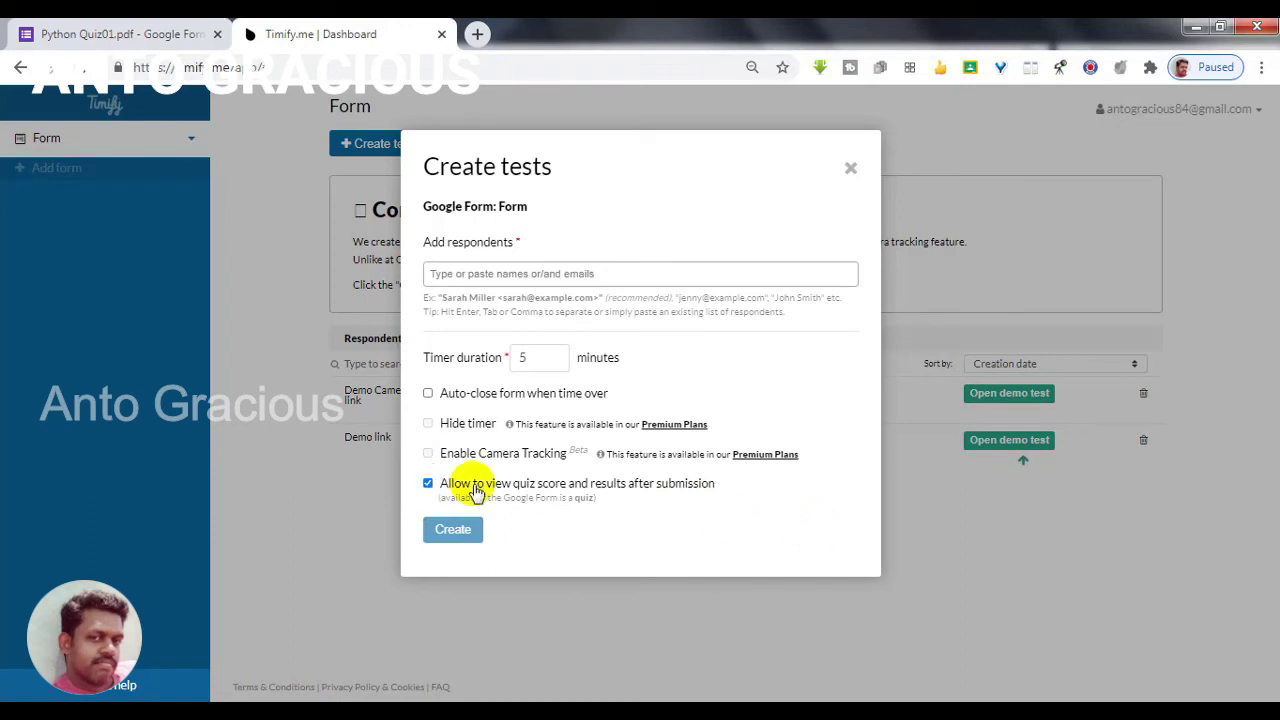
pyautogui.click(428, 483)
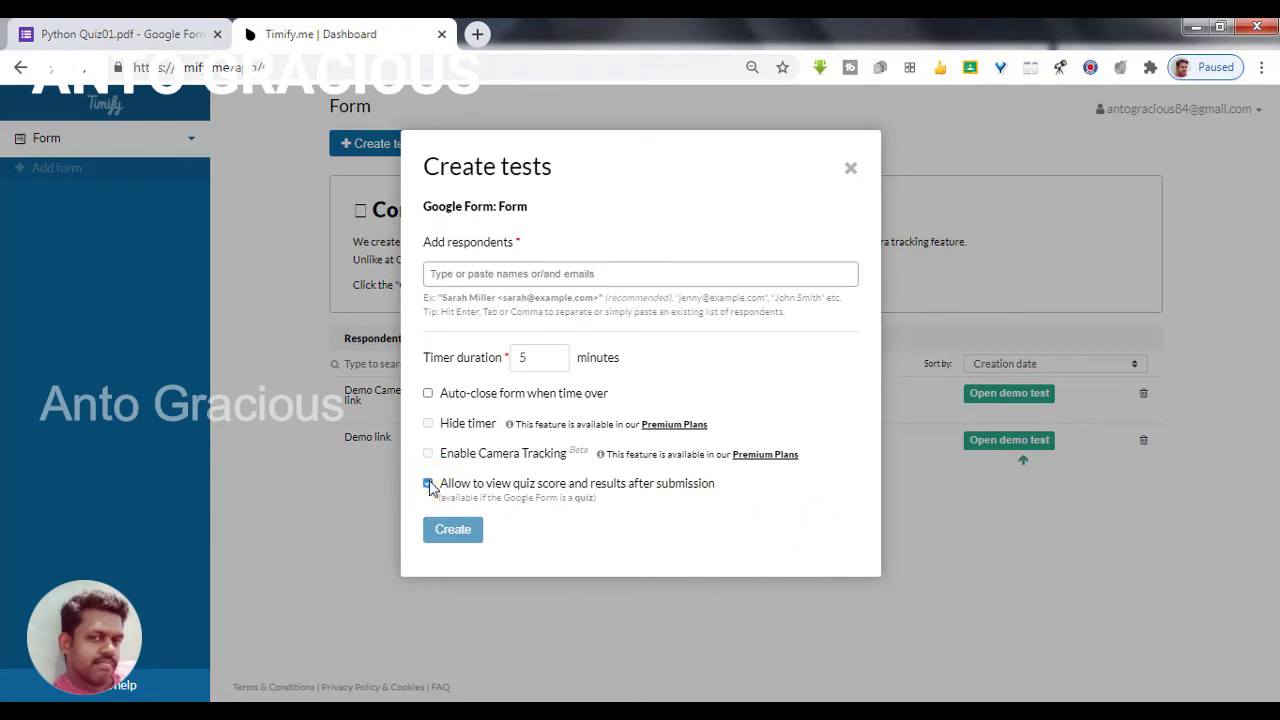
# Step: Create the test with the respondent's email address and fill in the respondent's name in its new entry
pyautogui.click(457, 273)
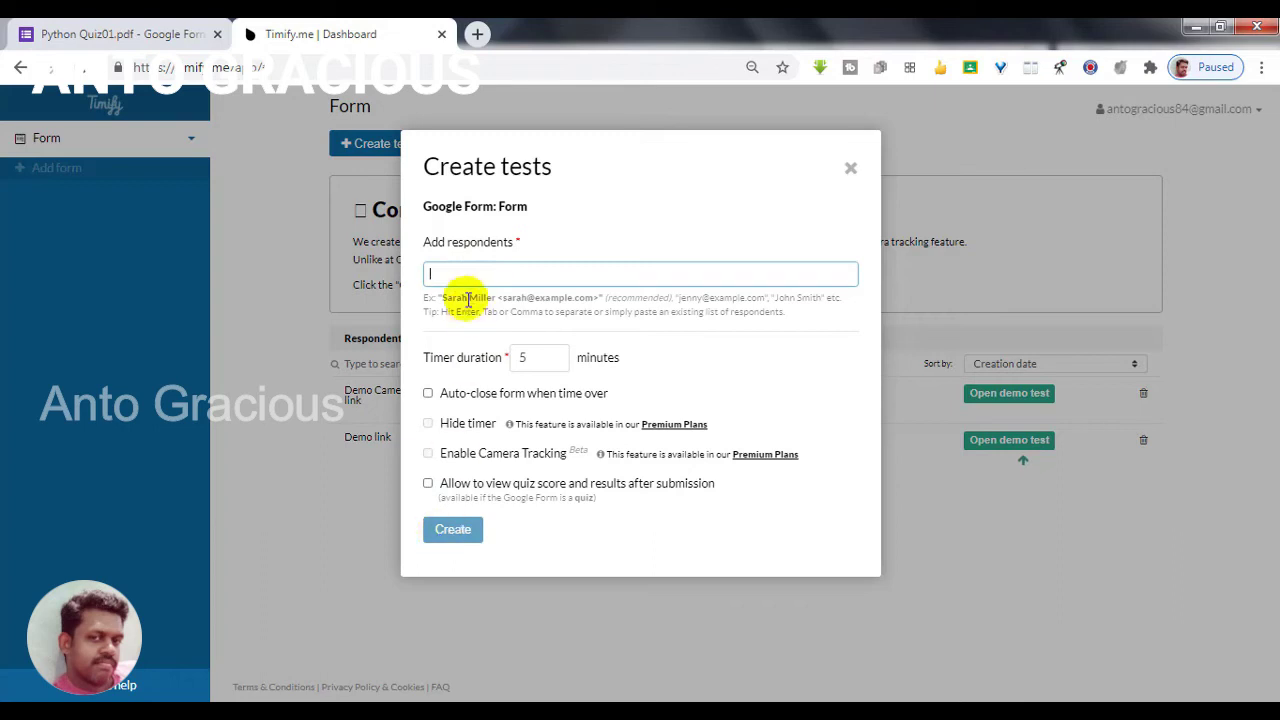
pyautogui.hotkey('ctrl', 'v')
pyautogui.press('Return')
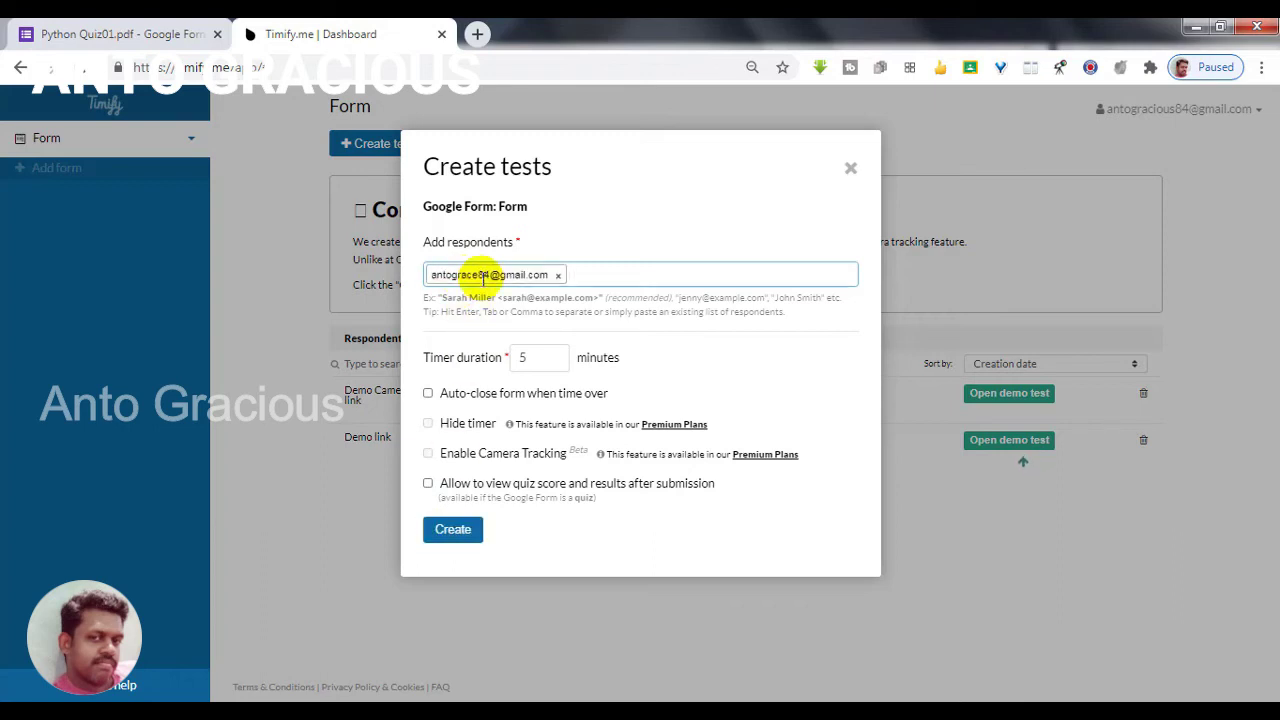
pyautogui.click(466, 545)
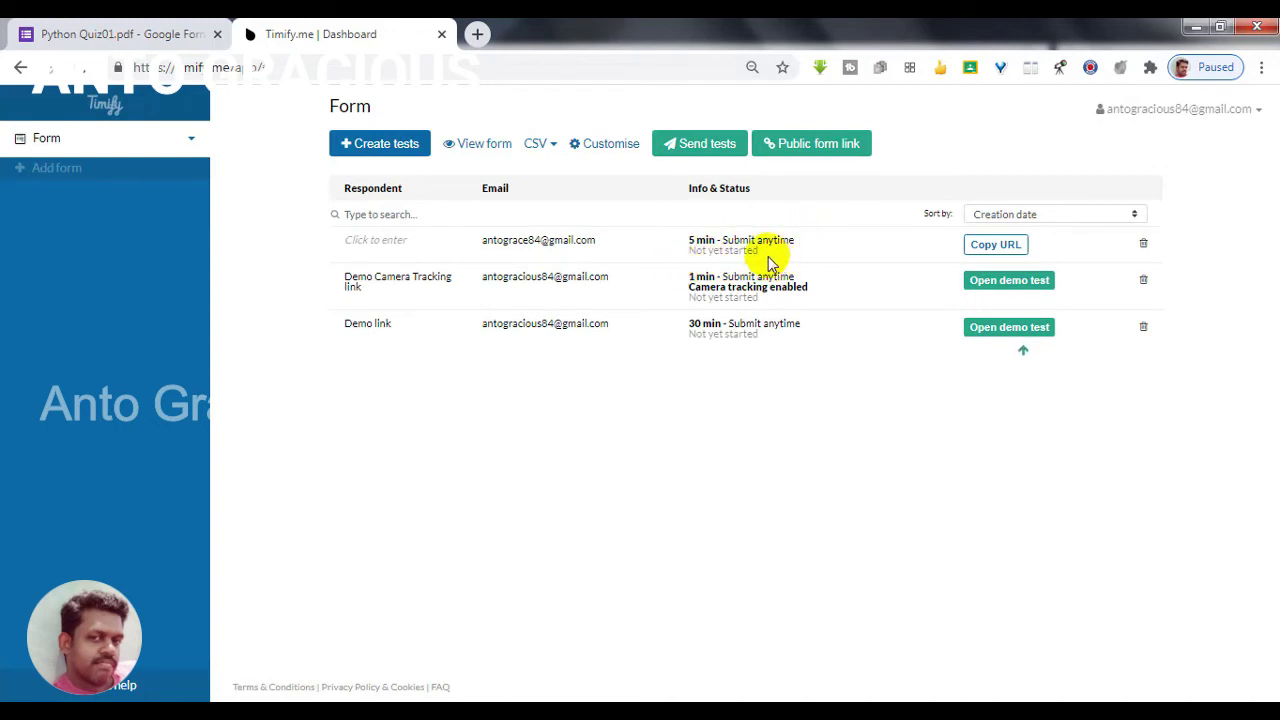
pyautogui.click(392, 240)
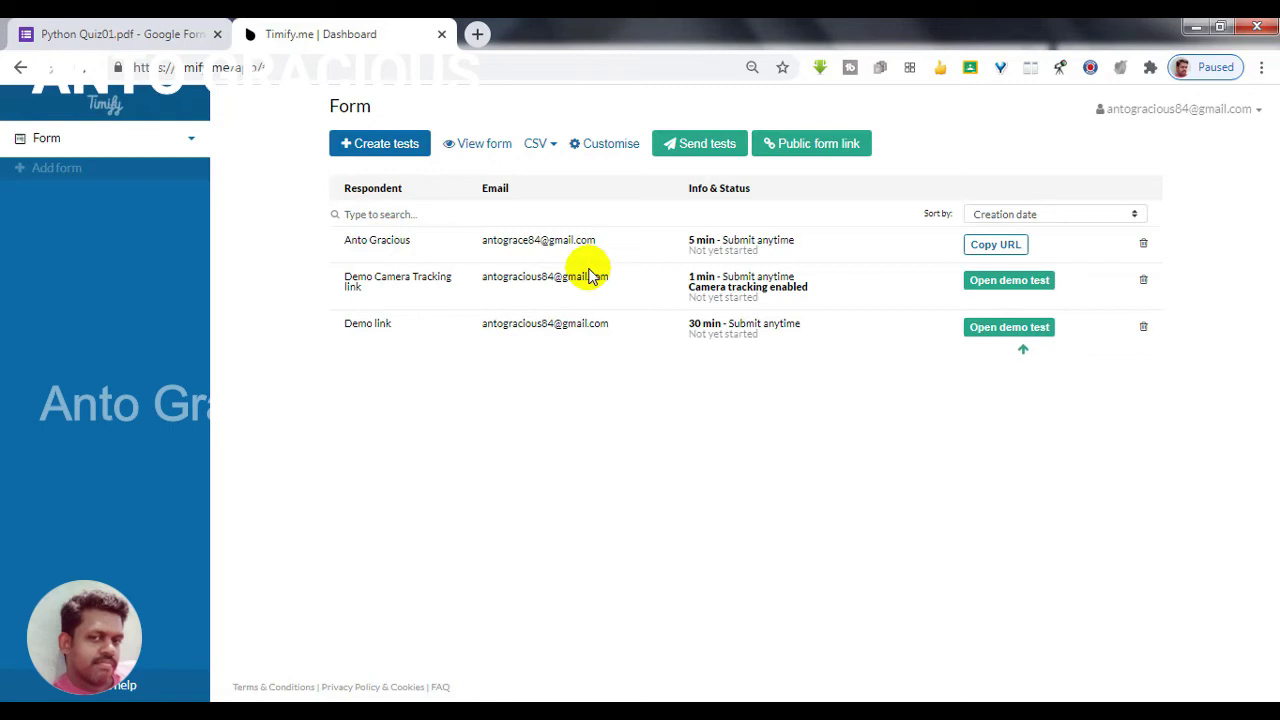
# Step: Copy the 5-minute test's URL, load it in a new browser tab and open the timed form
pyautogui.click(988, 250)
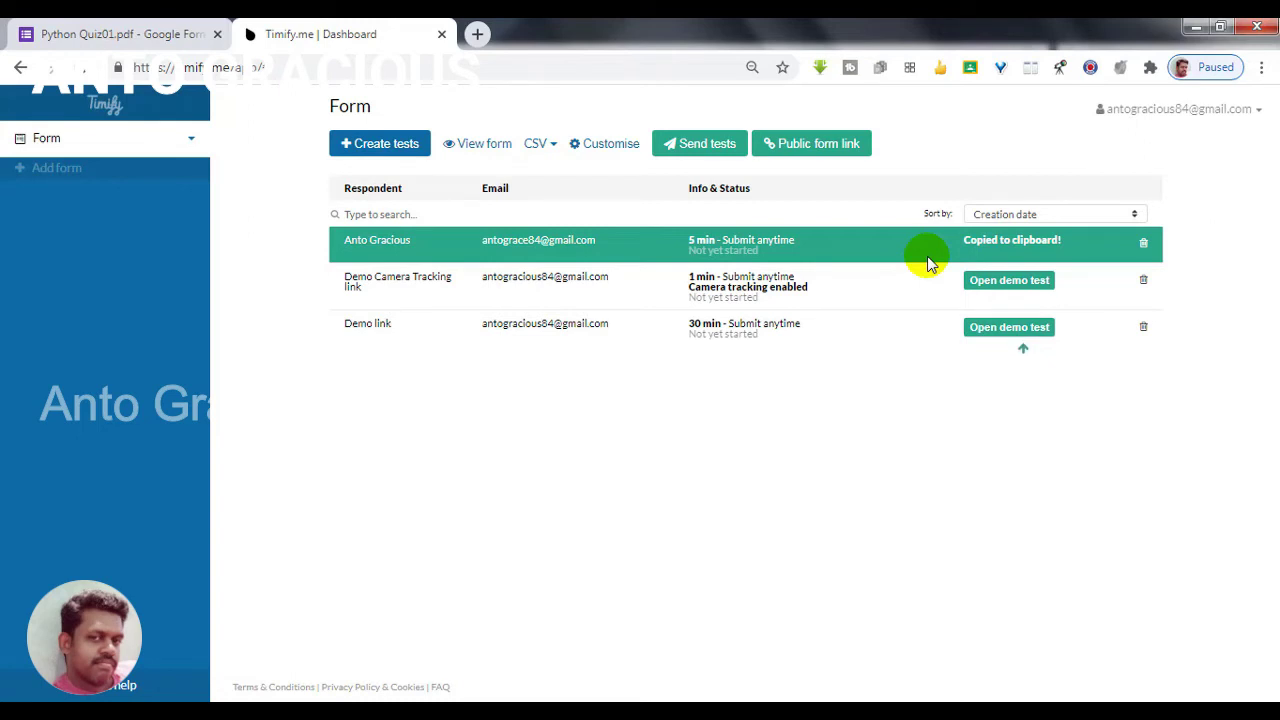
pyautogui.click(477, 38)
pyautogui.rightClick(421, 72)
pyautogui.click(477, 184)
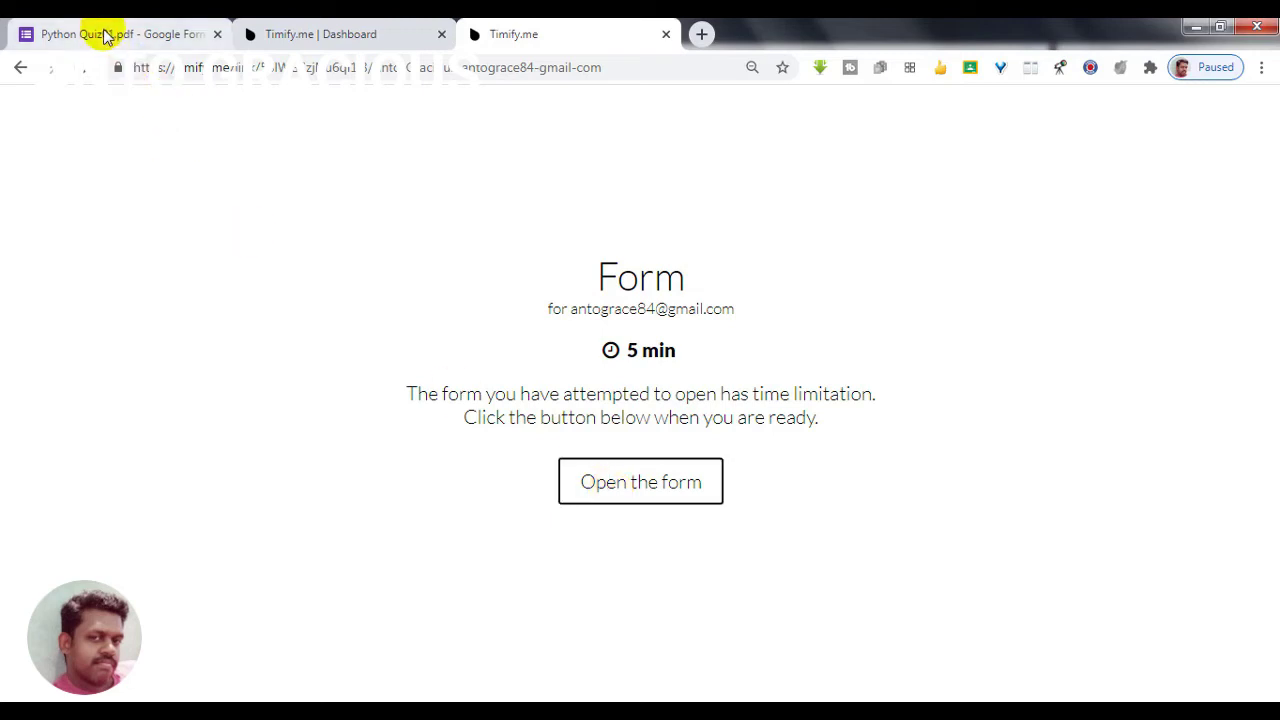
pyautogui.click(660, 485)
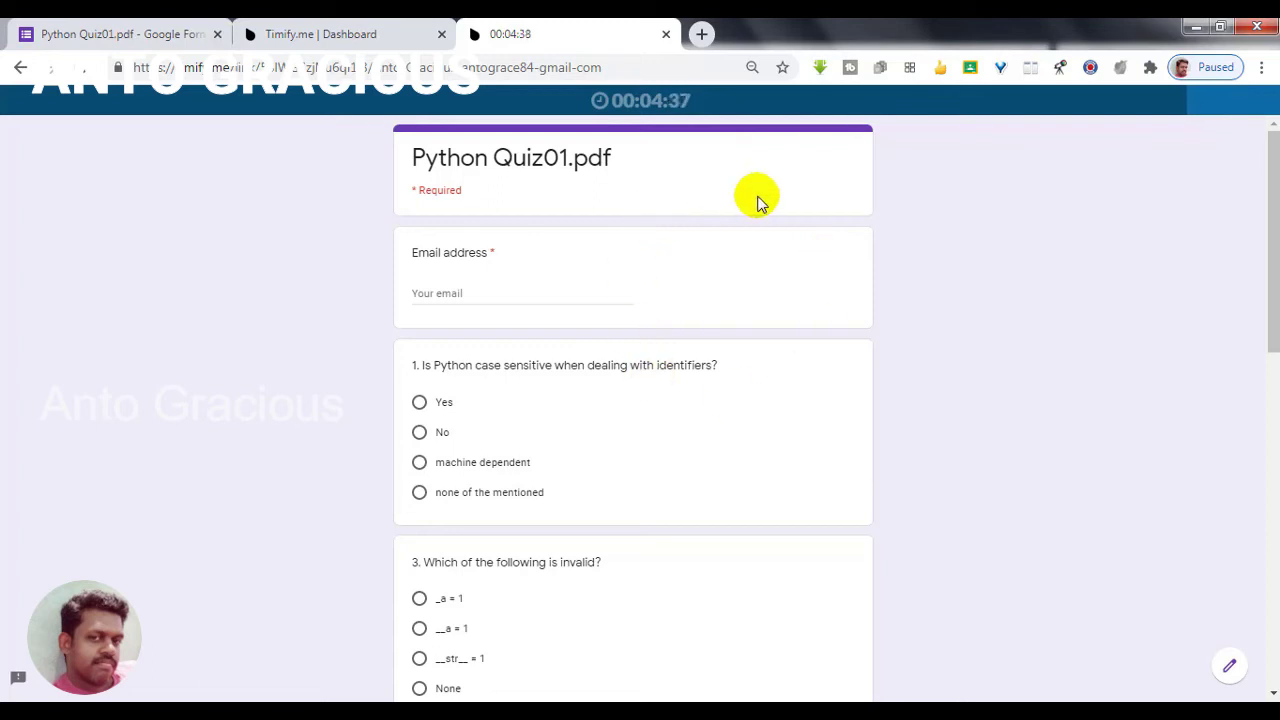
# Step: Fill in the email, answer "they are used to indicate global variables" and identifier length 31, and submit the quiz
pyautogui.click(443, 291)
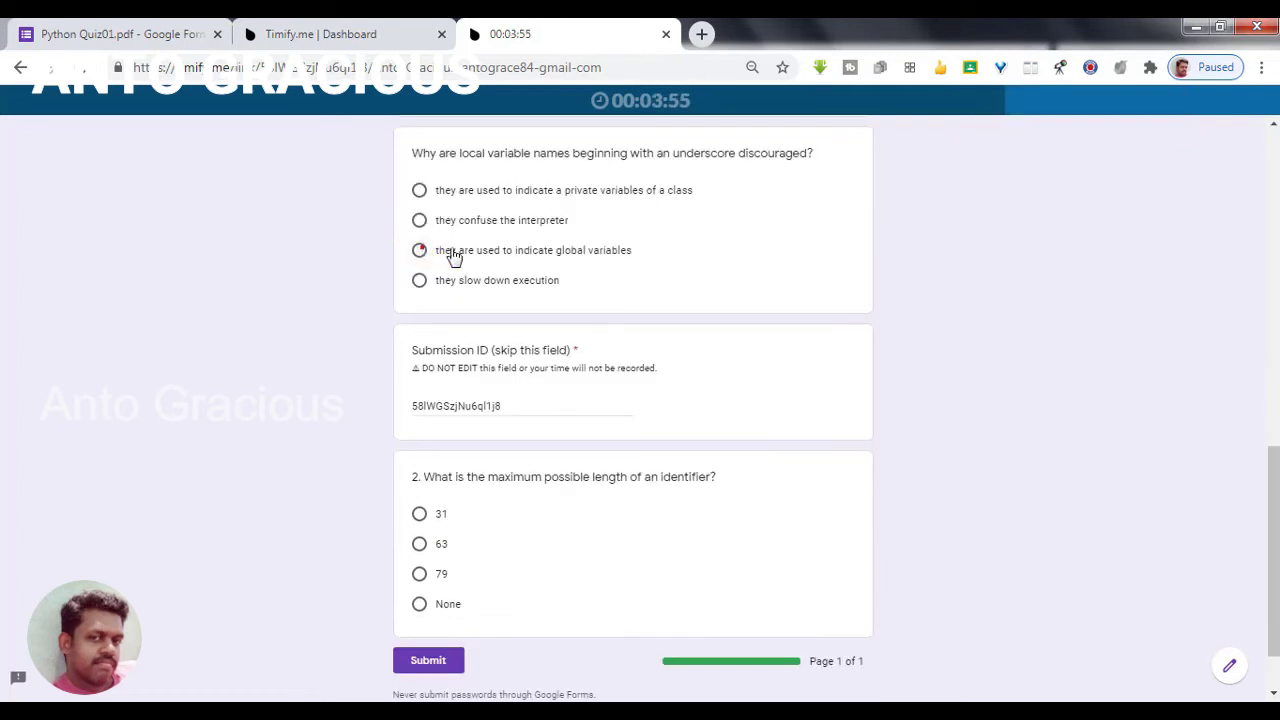
pyautogui.click(424, 250)
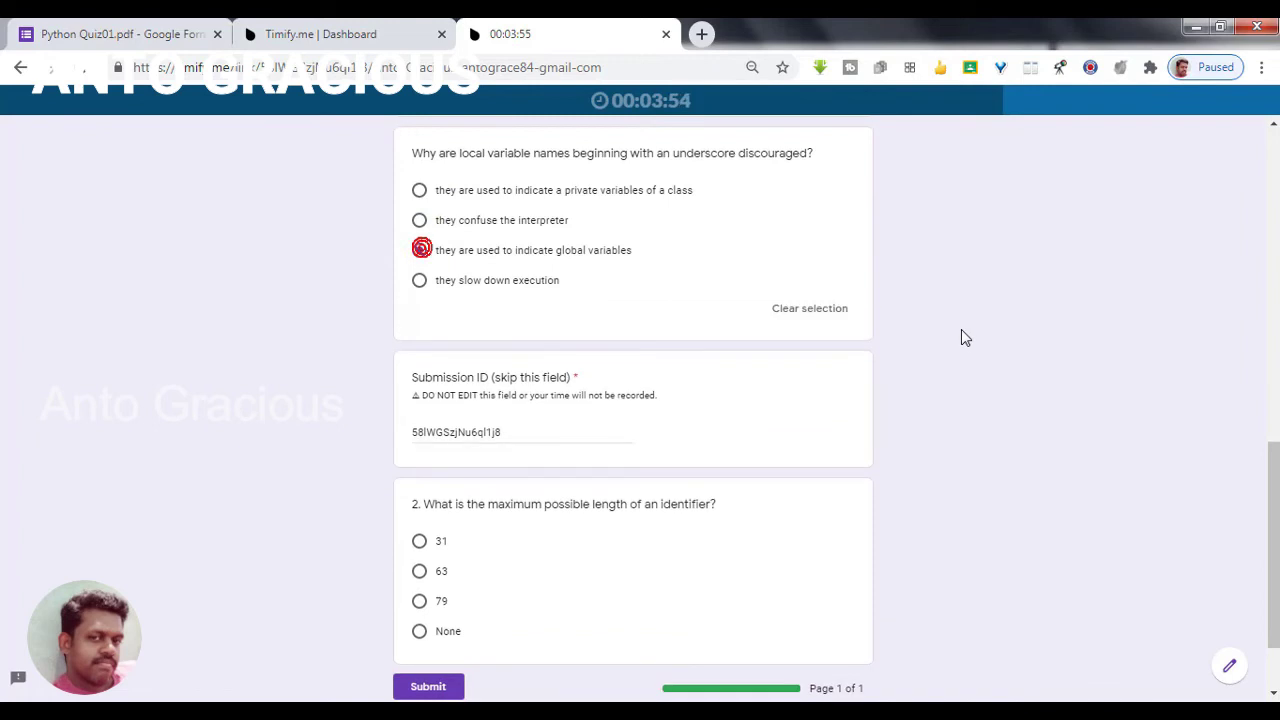
pyautogui.scroll(-2, 1274, 486)
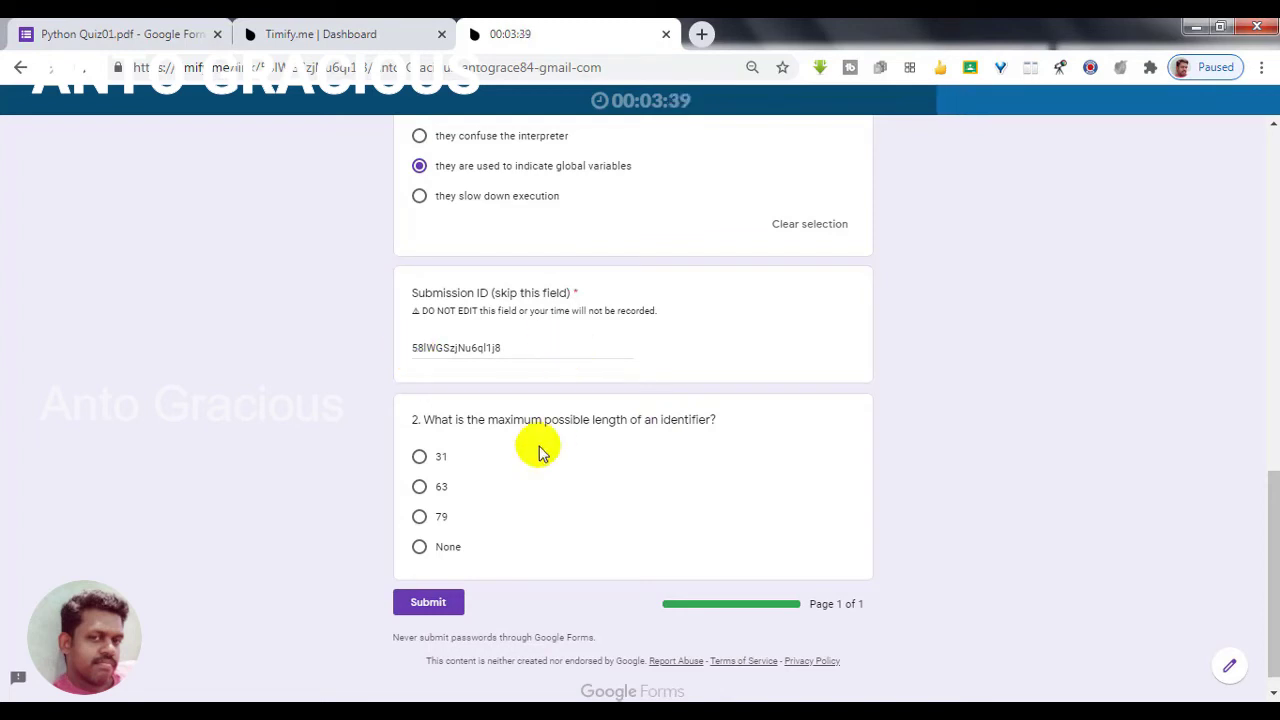
pyautogui.click(419, 456)
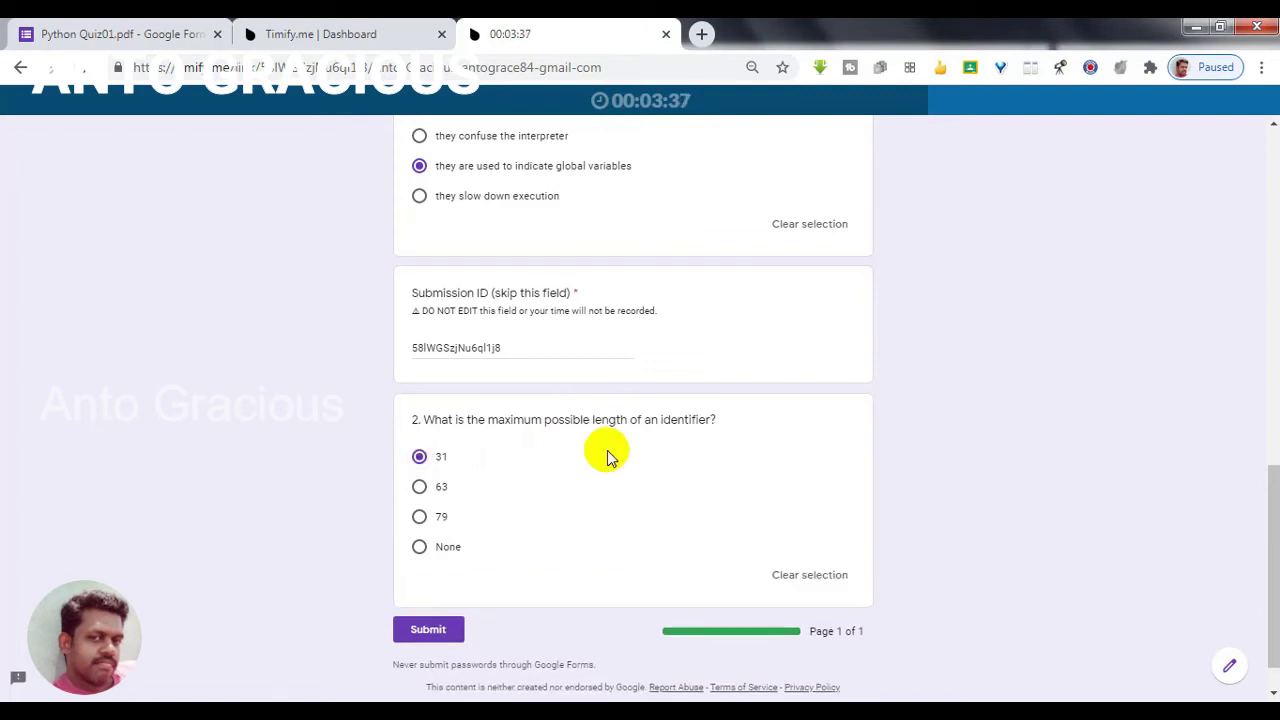
pyautogui.click(437, 631)
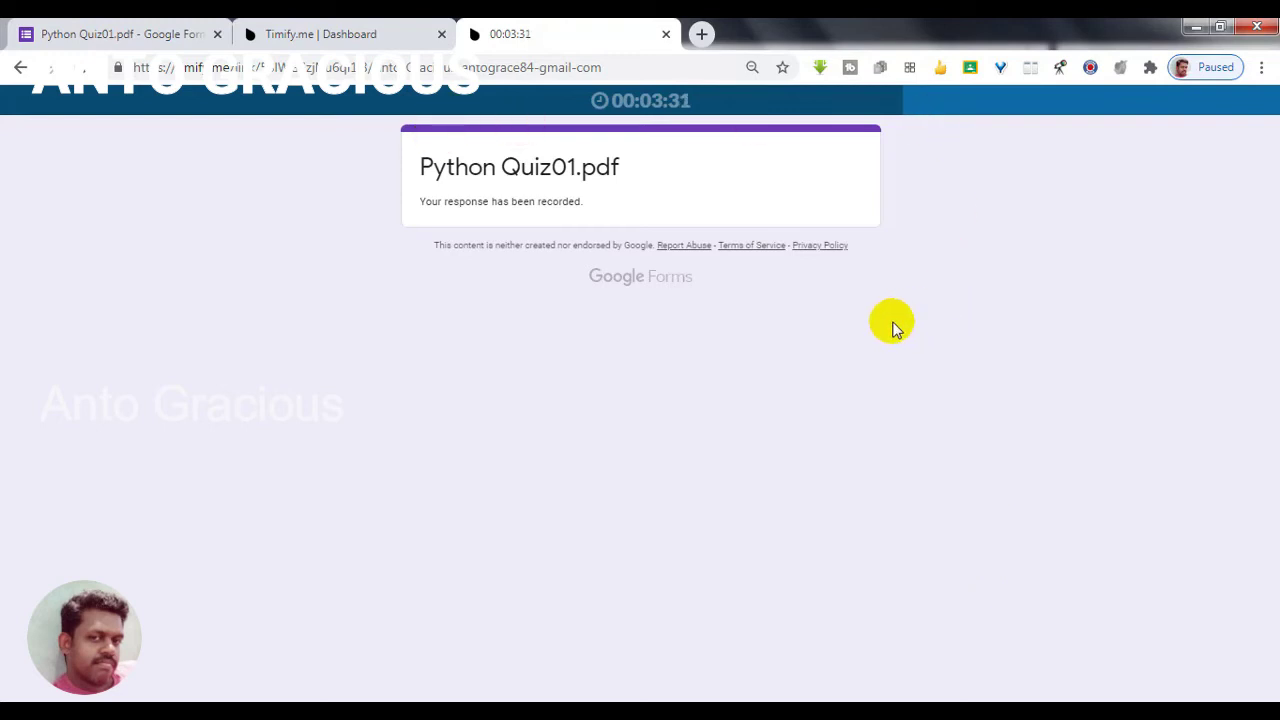
# Step: Close the submitted test, view the original form from the dashboard and open the CSV export options
pyautogui.click(666, 36)
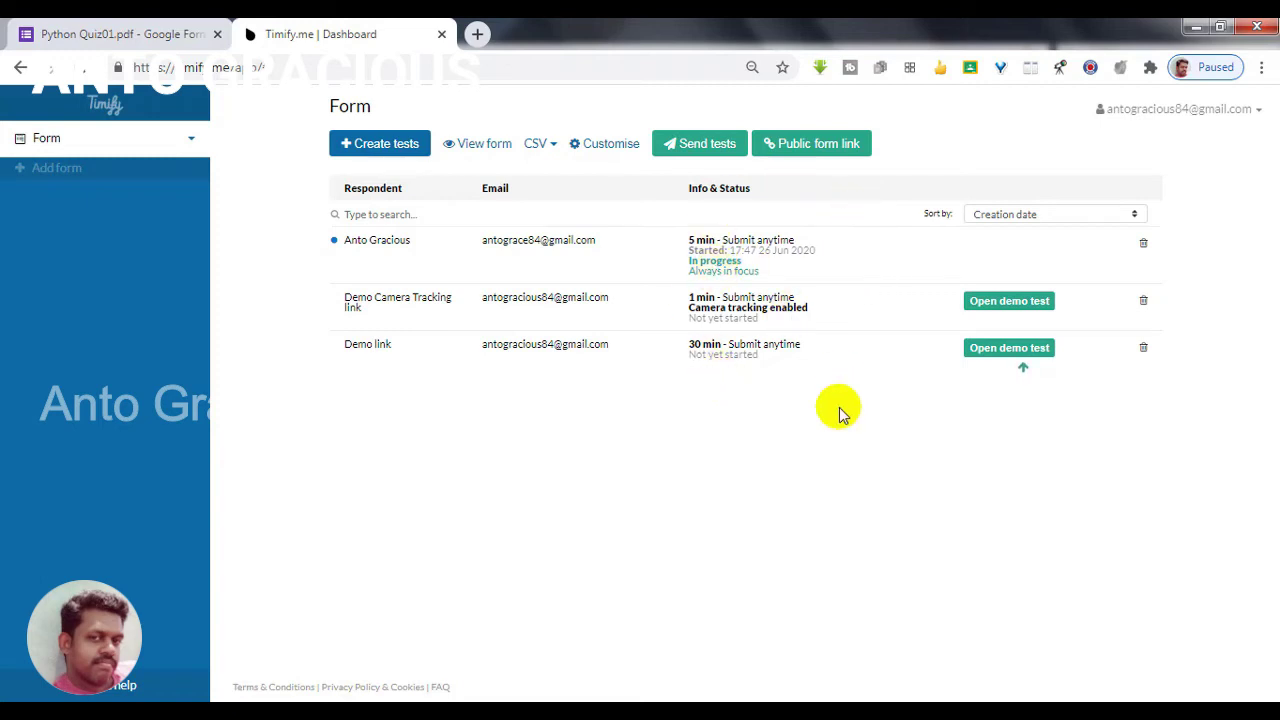
pyautogui.click(472, 146)
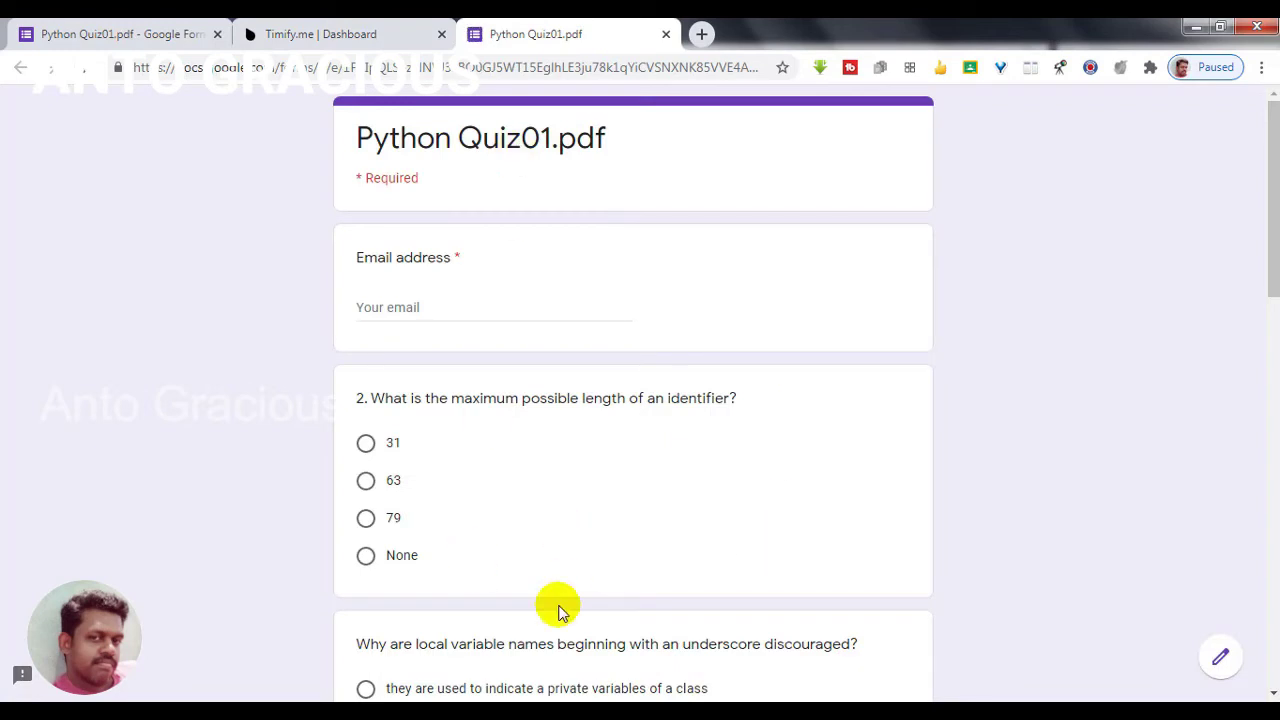
pyautogui.click(666, 36)
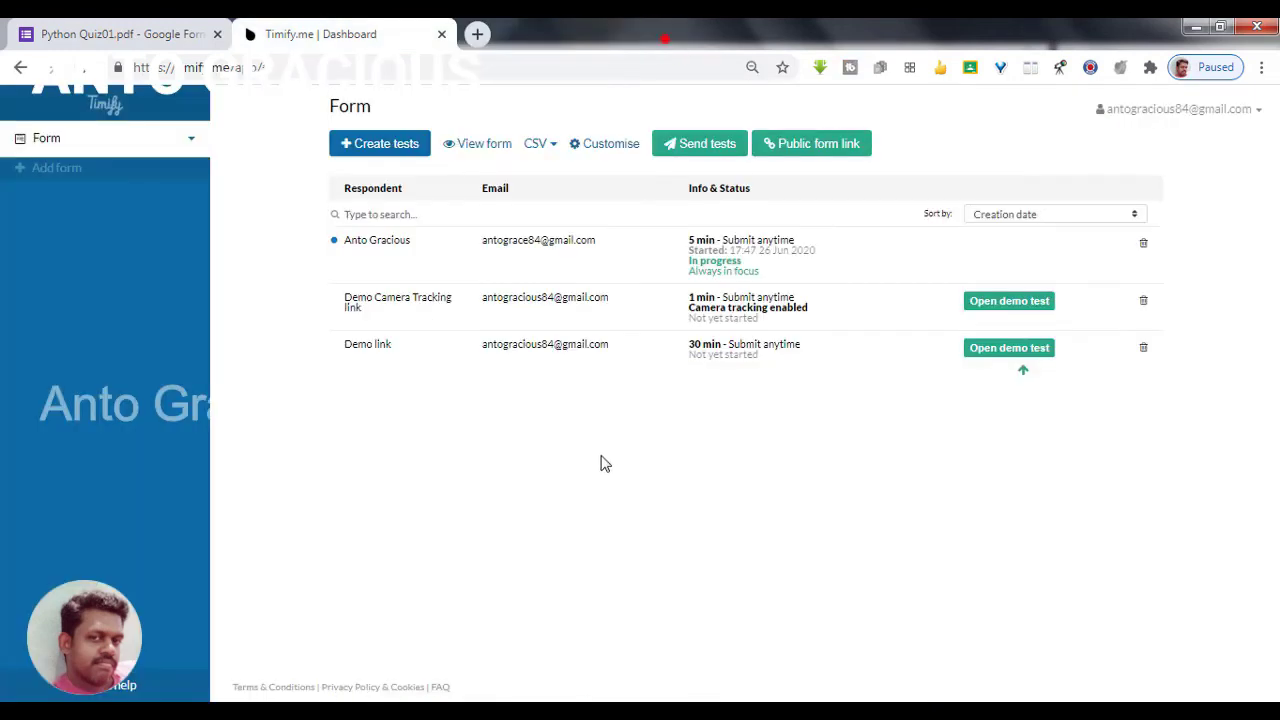
pyautogui.click(538, 146)
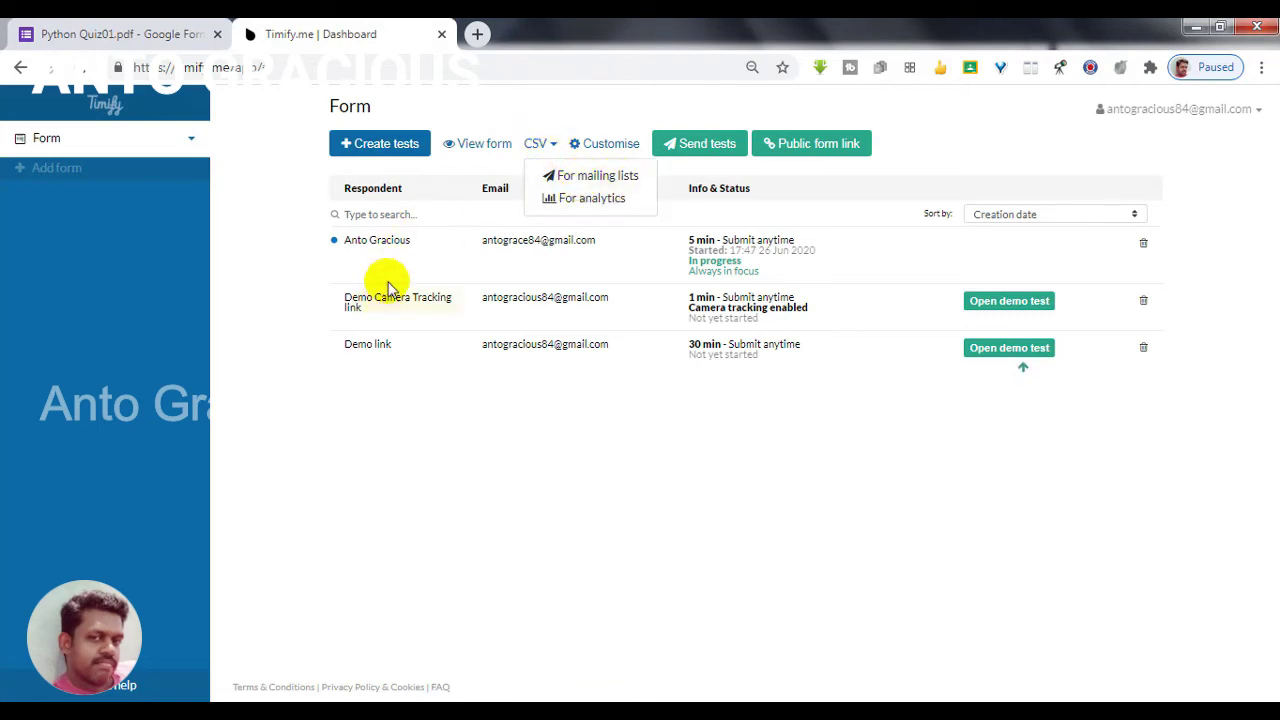
# Step: Check the CSV exports for mailing lists and for analytics, dismissing each save dialog without saving
pyautogui.click(575, 173)
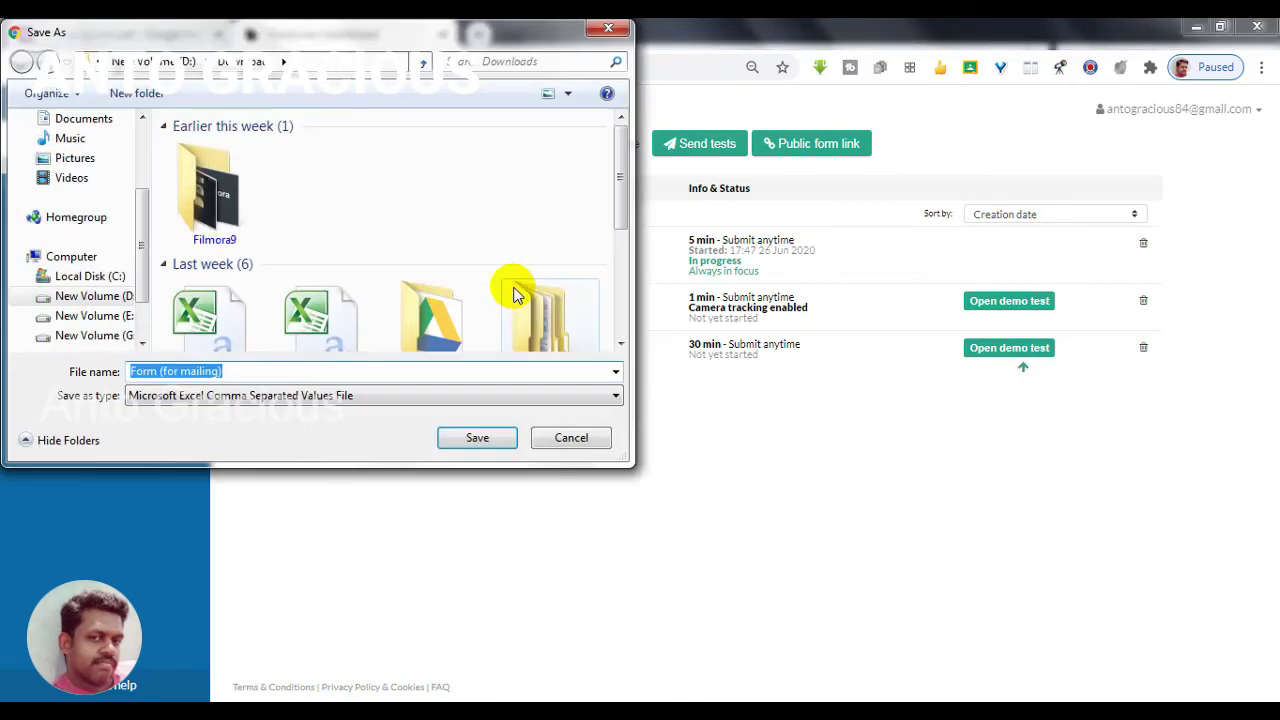
pyautogui.click(609, 28)
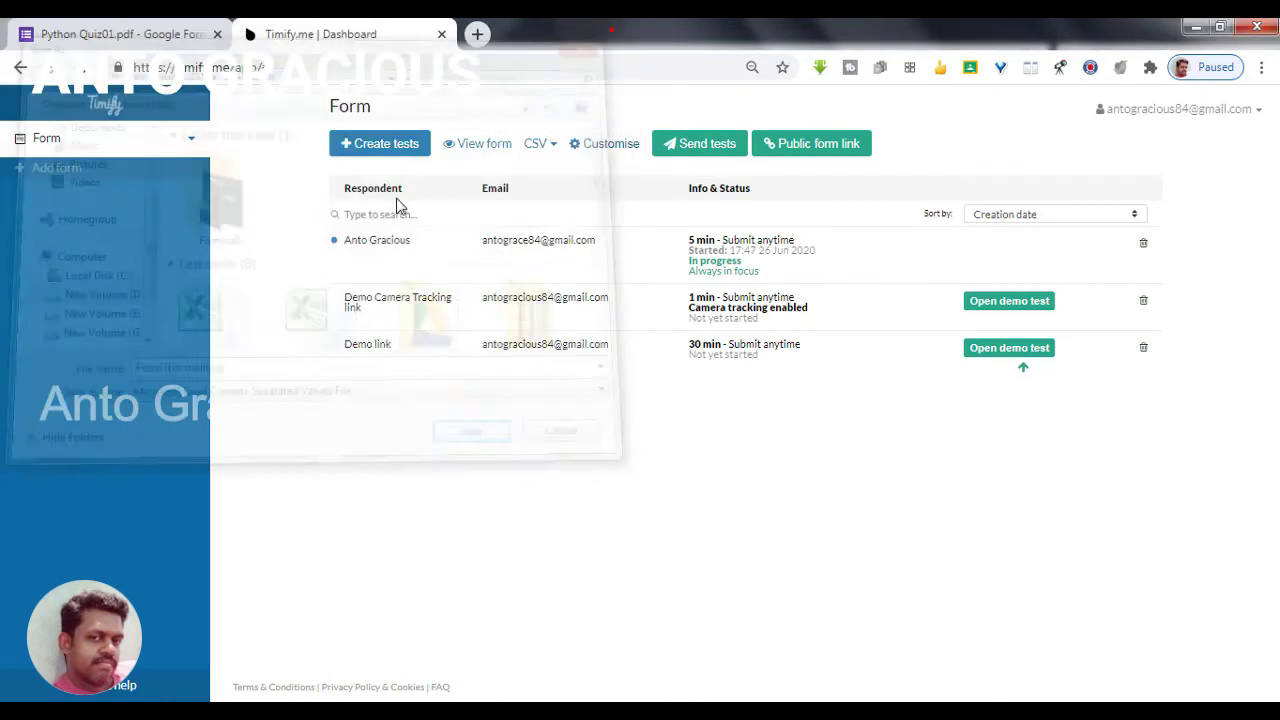
pyautogui.click(533, 145)
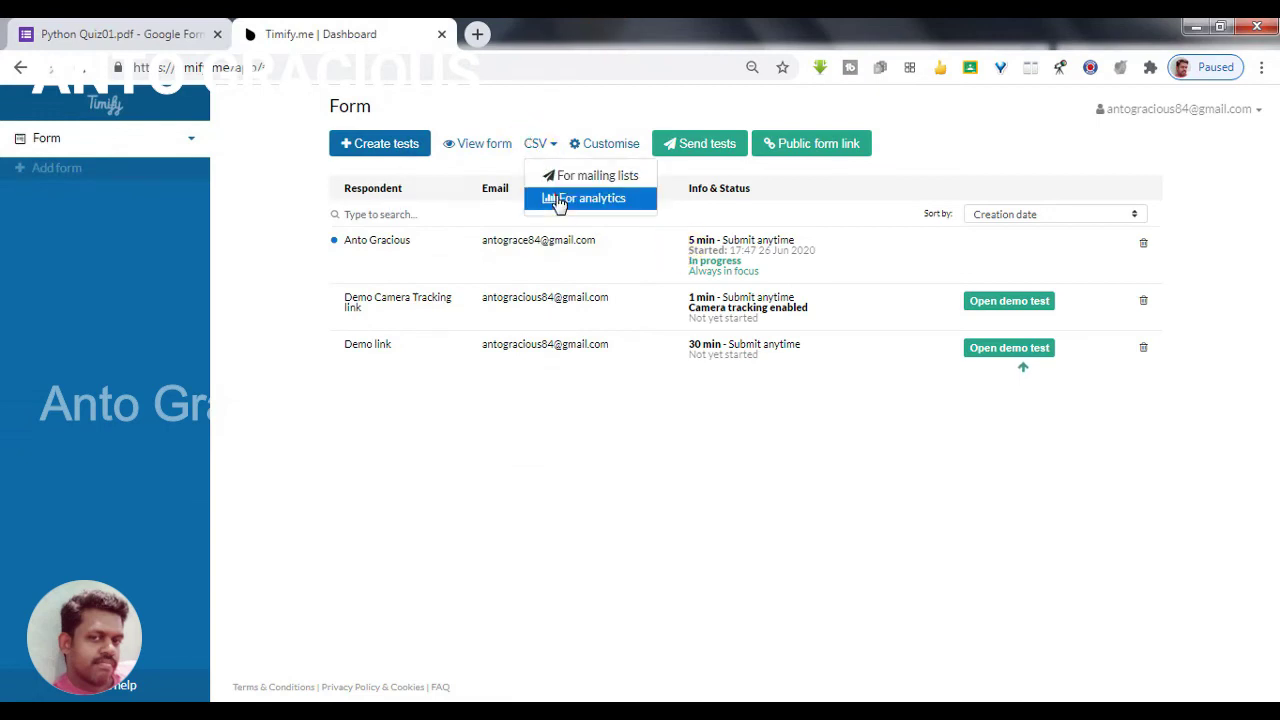
pyautogui.click(555, 195)
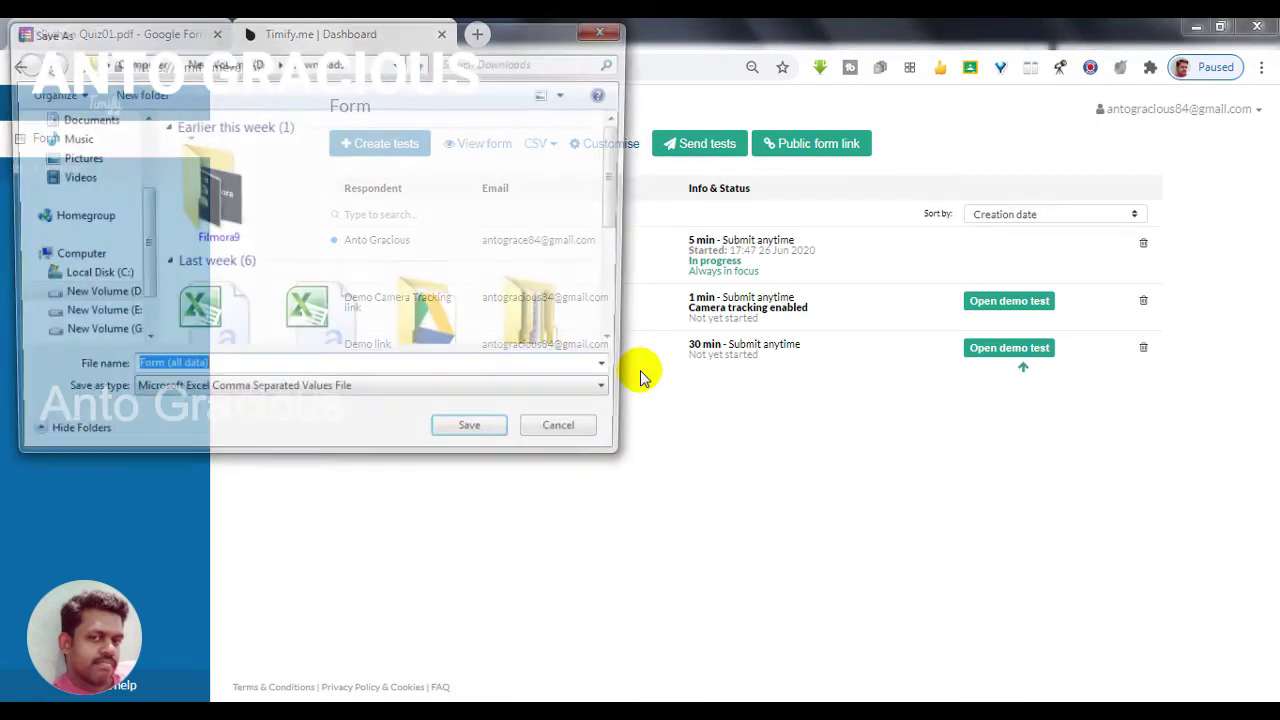
pyautogui.click(614, 31)
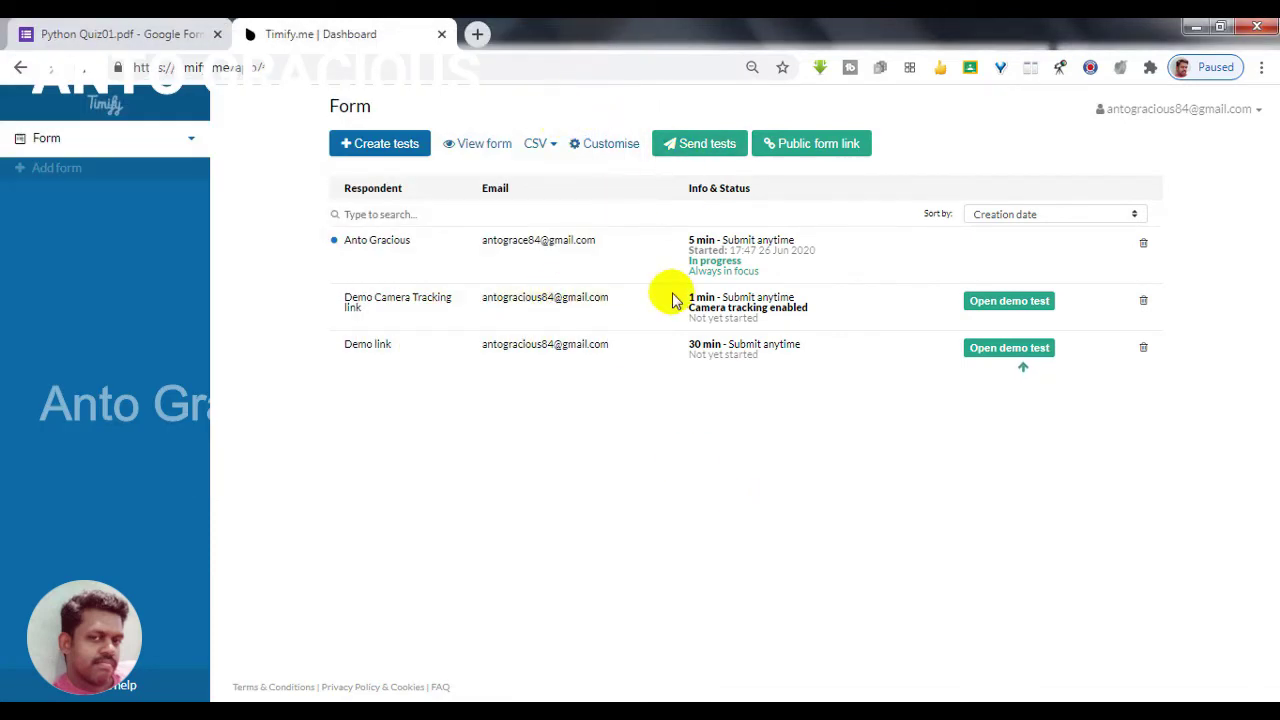
# Step: View the form's welcoming screen customisation options and the bulk test sending dialog, closing both unchanged
pyautogui.click(609, 156)
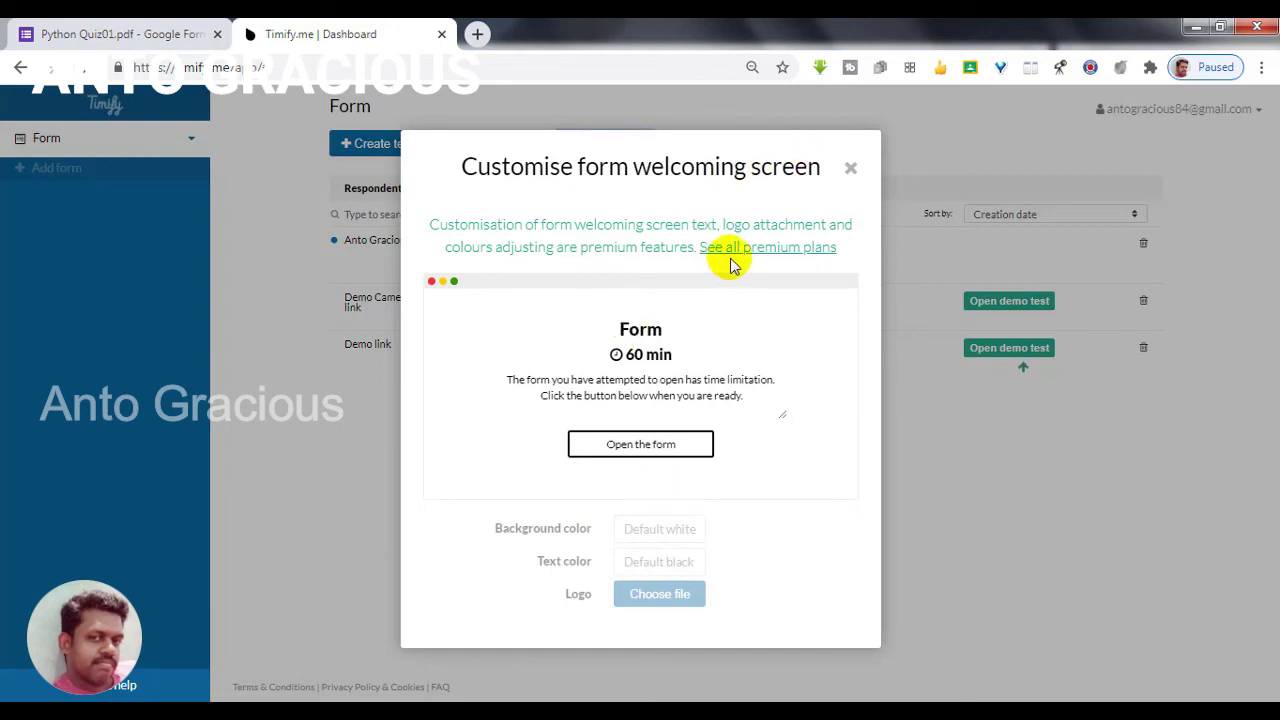
pyautogui.click(851, 170)
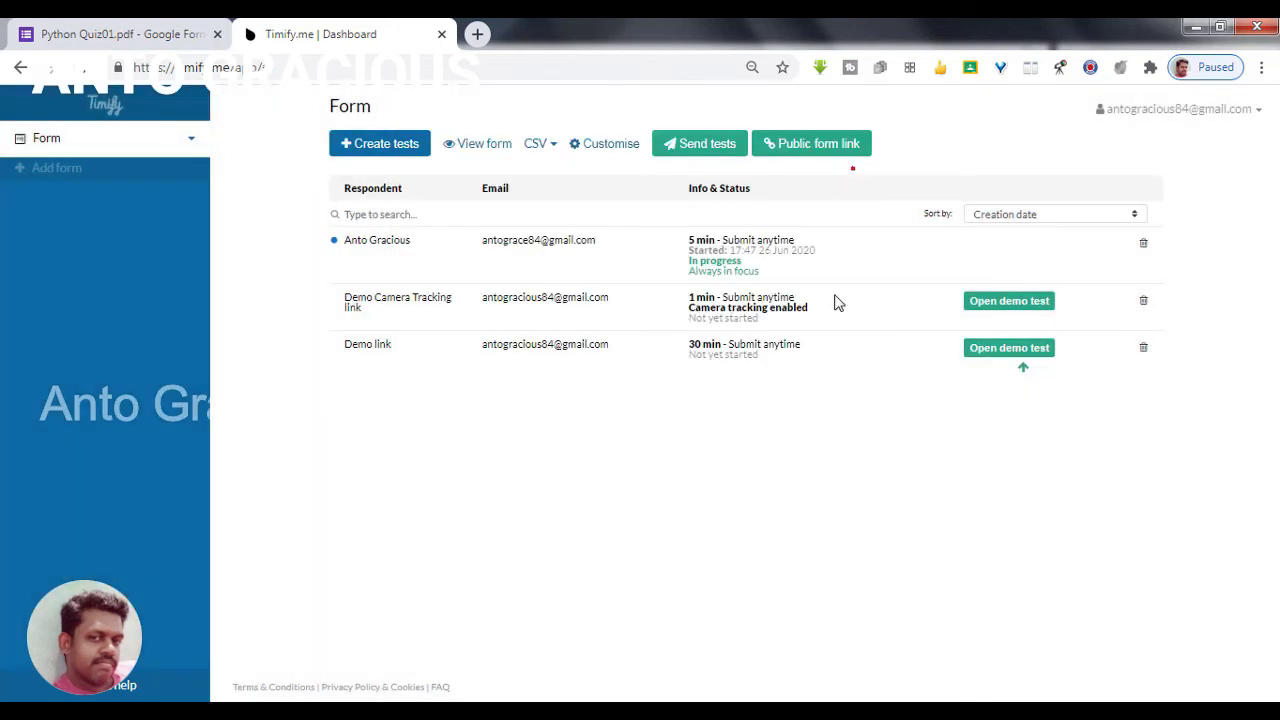
pyautogui.click(703, 150)
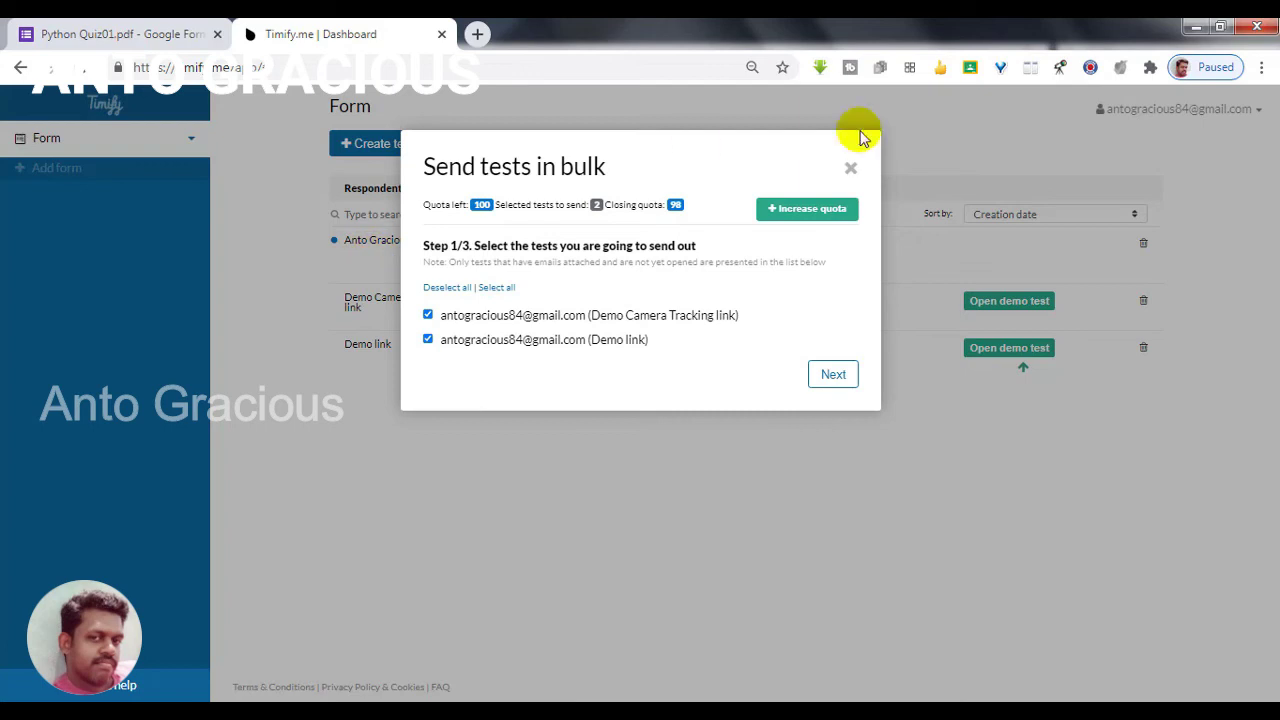
pyautogui.click(849, 171)
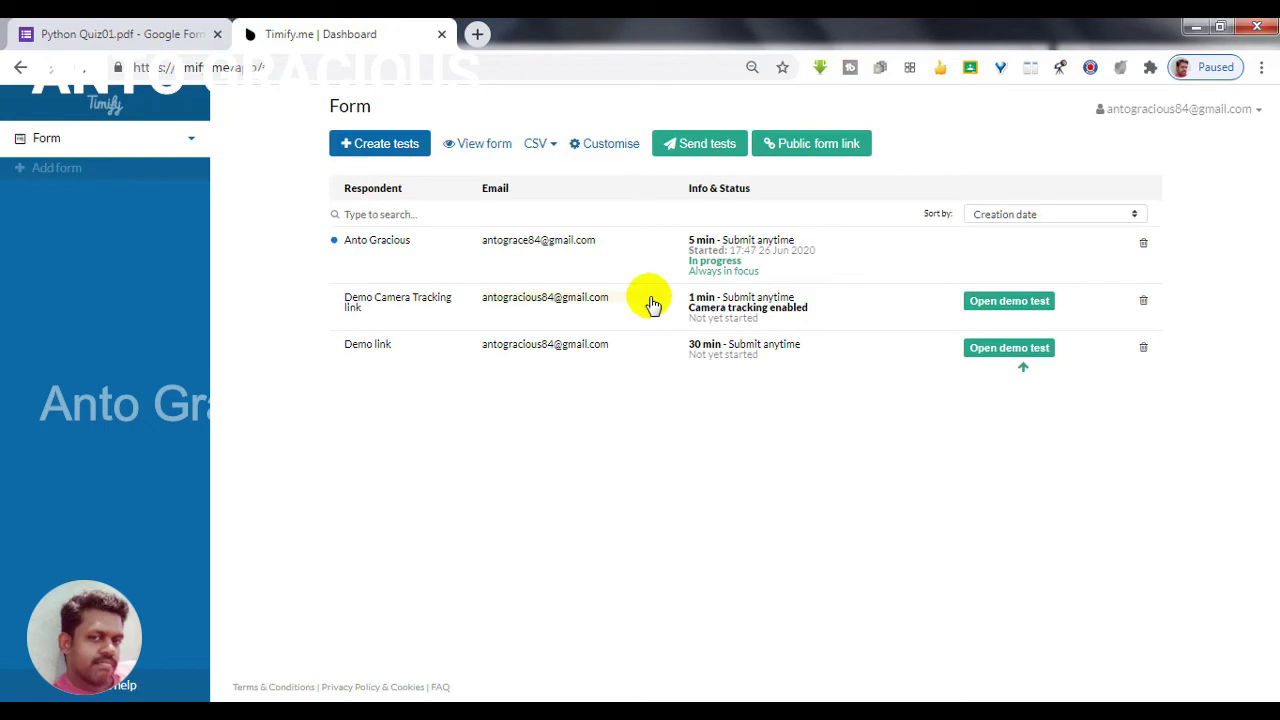
# Step: Start a bulk send, select all listed demo tests and proceed to the custom message
pyautogui.click(714, 148)
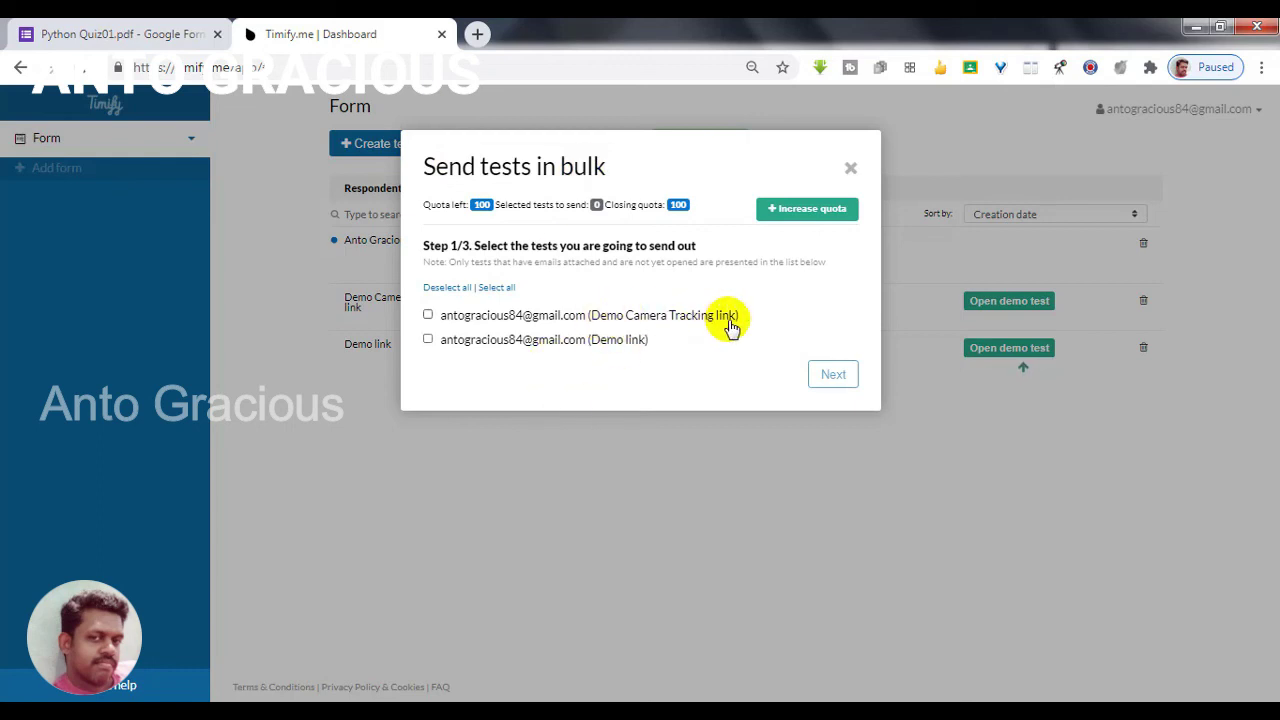
pyautogui.moveTo(645, 148); pyautogui.dragTo(651, 297)
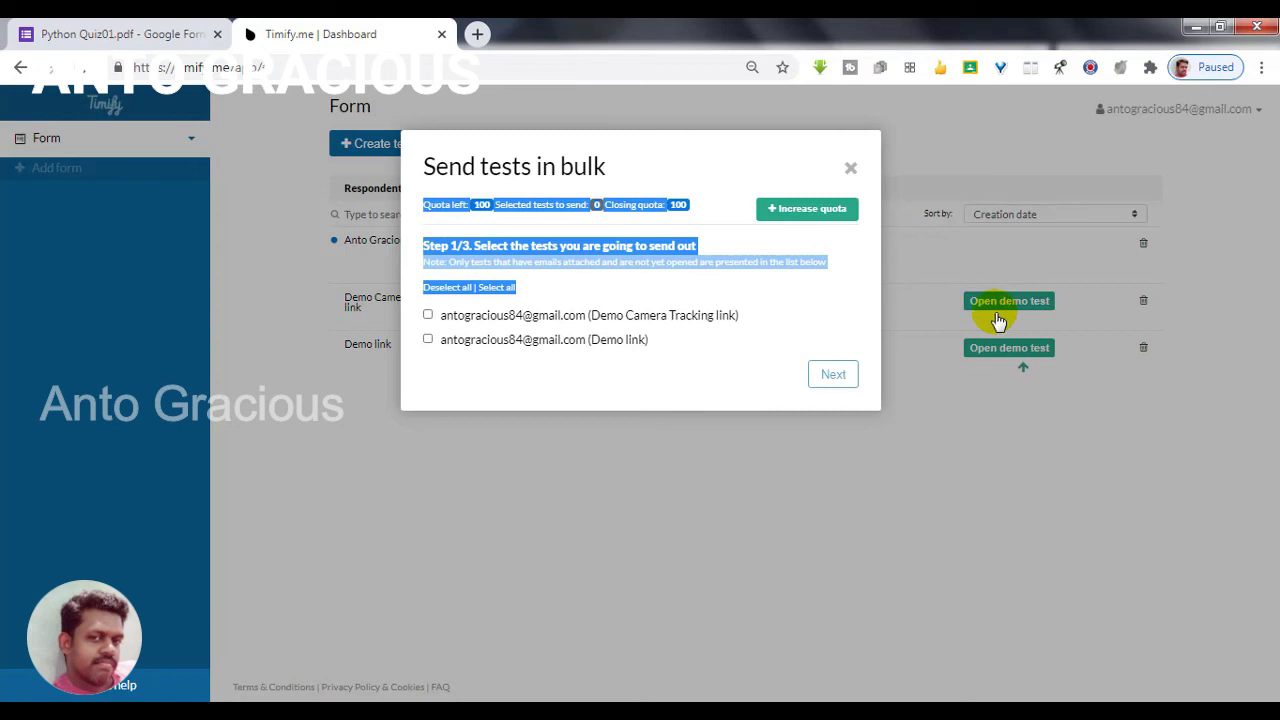
pyautogui.click(693, 389)
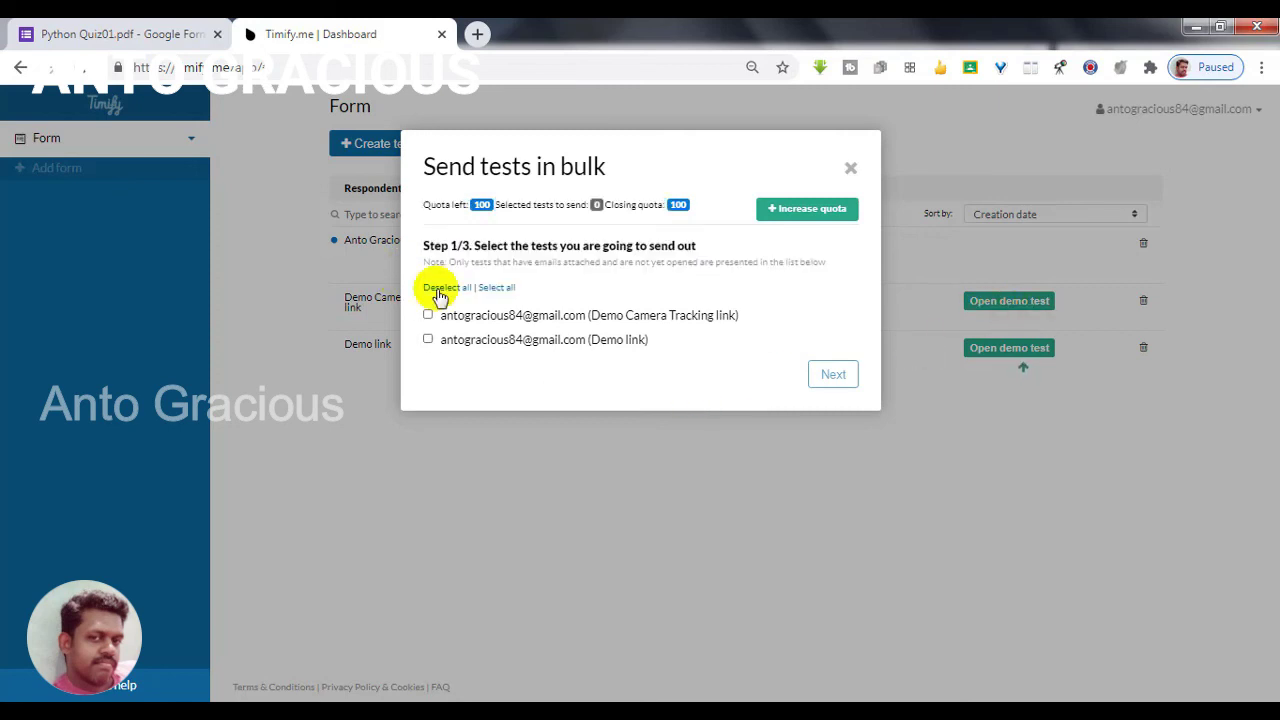
pyautogui.click(494, 288)
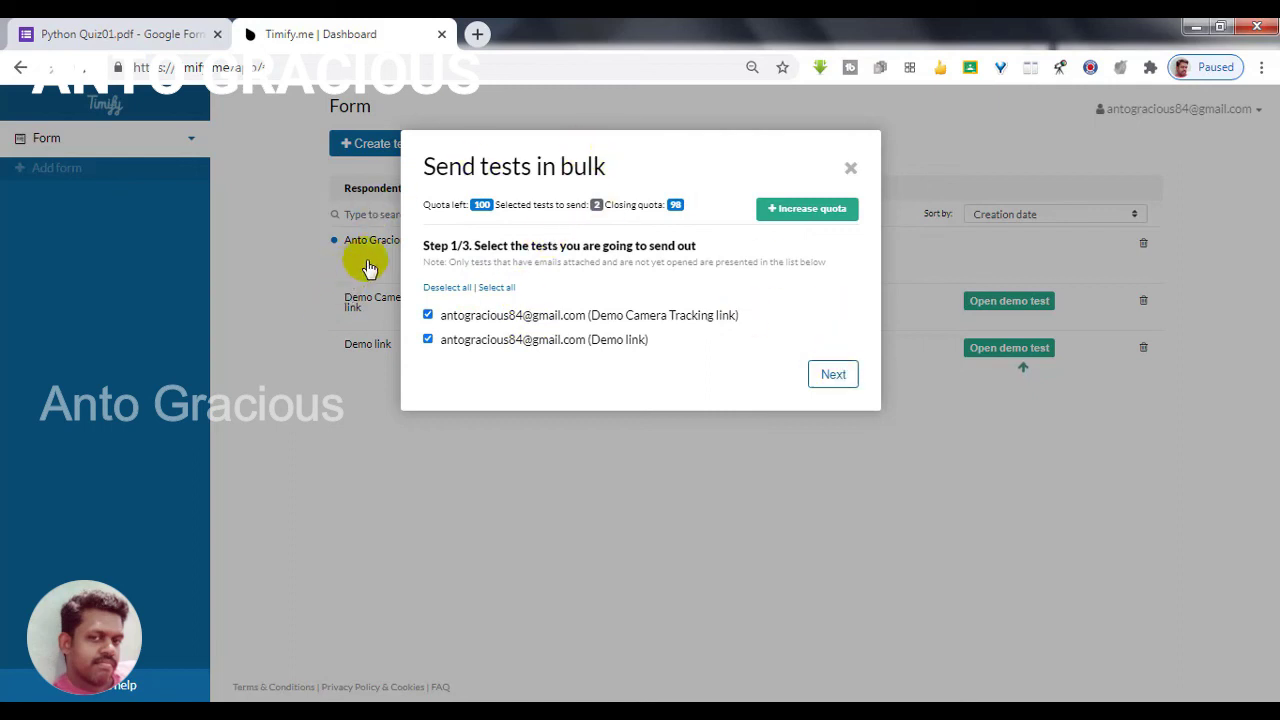
pyautogui.click(831, 377)
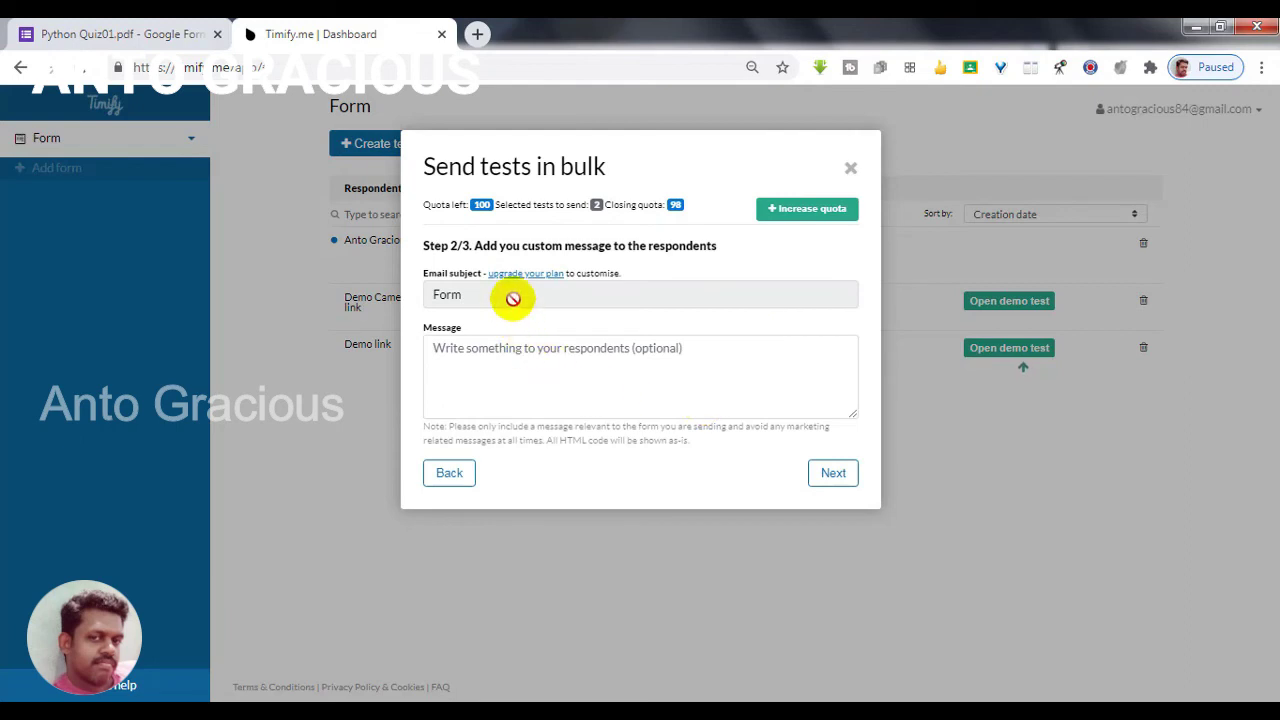
# Step: Add the message "mmmm", send a trial email to the account's own address and send out the selected tests
pyautogui.click(471, 362)
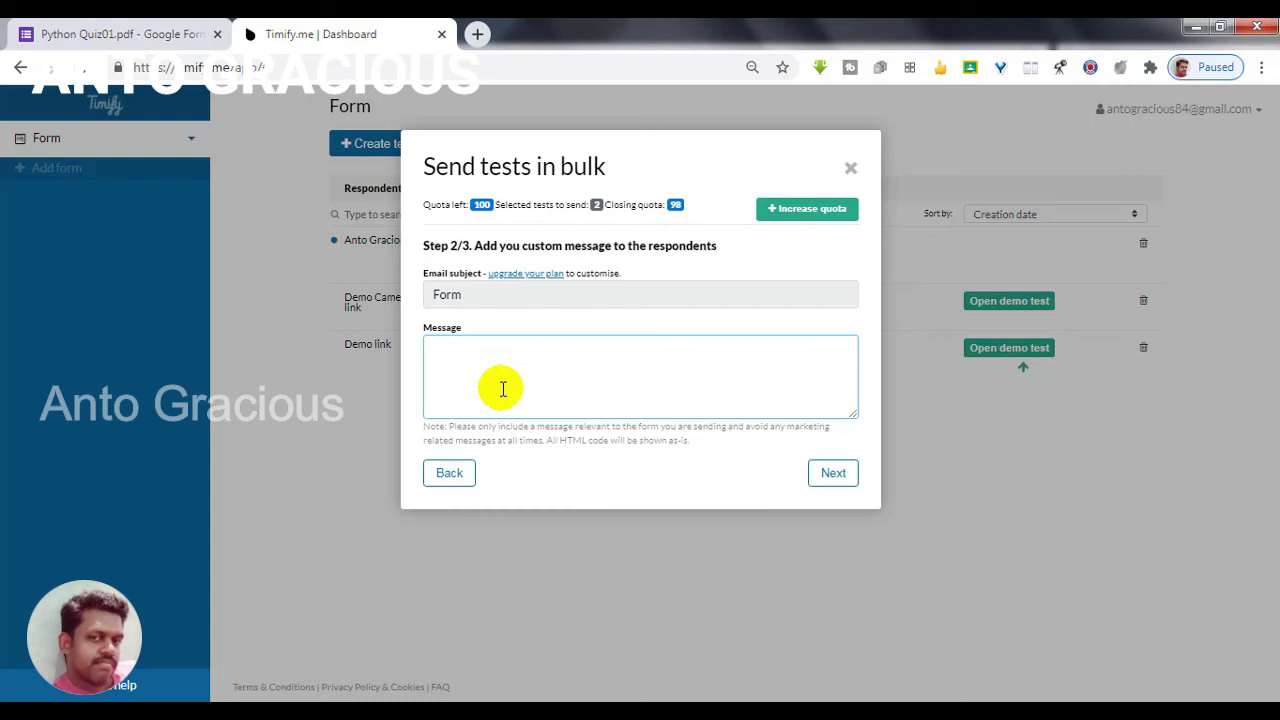
pyautogui.click(834, 476)
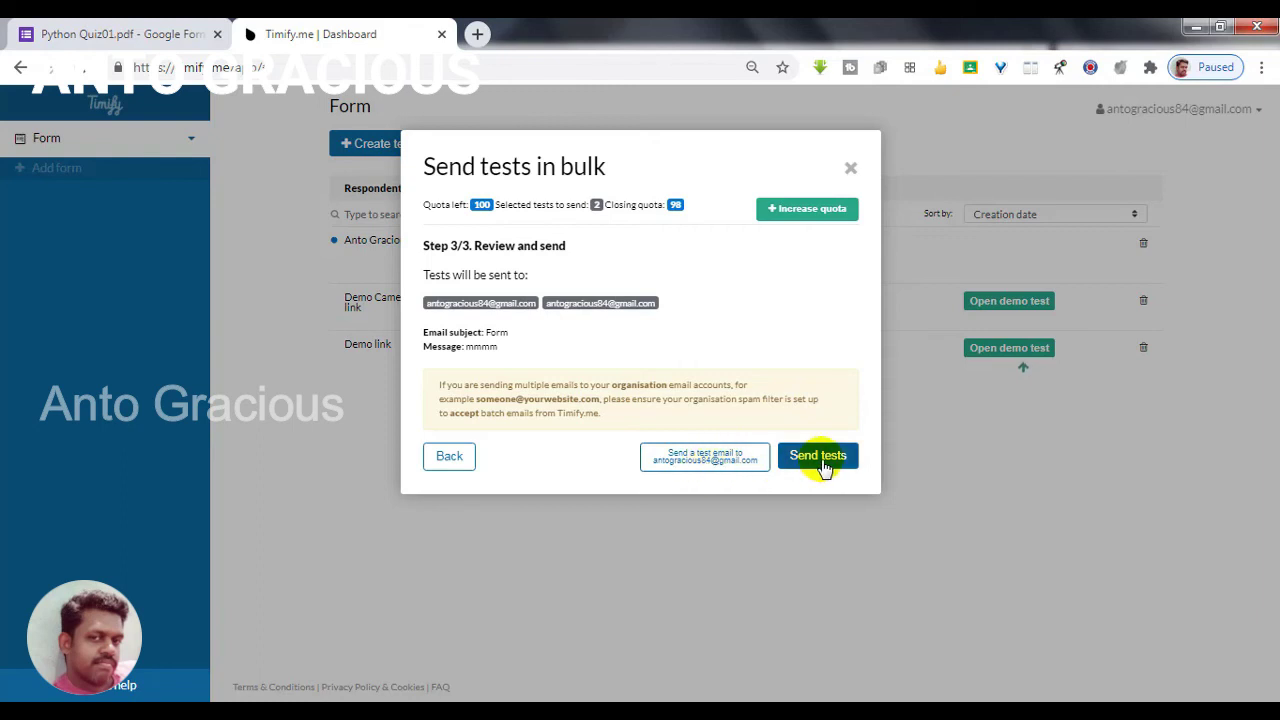
pyautogui.click(733, 468)
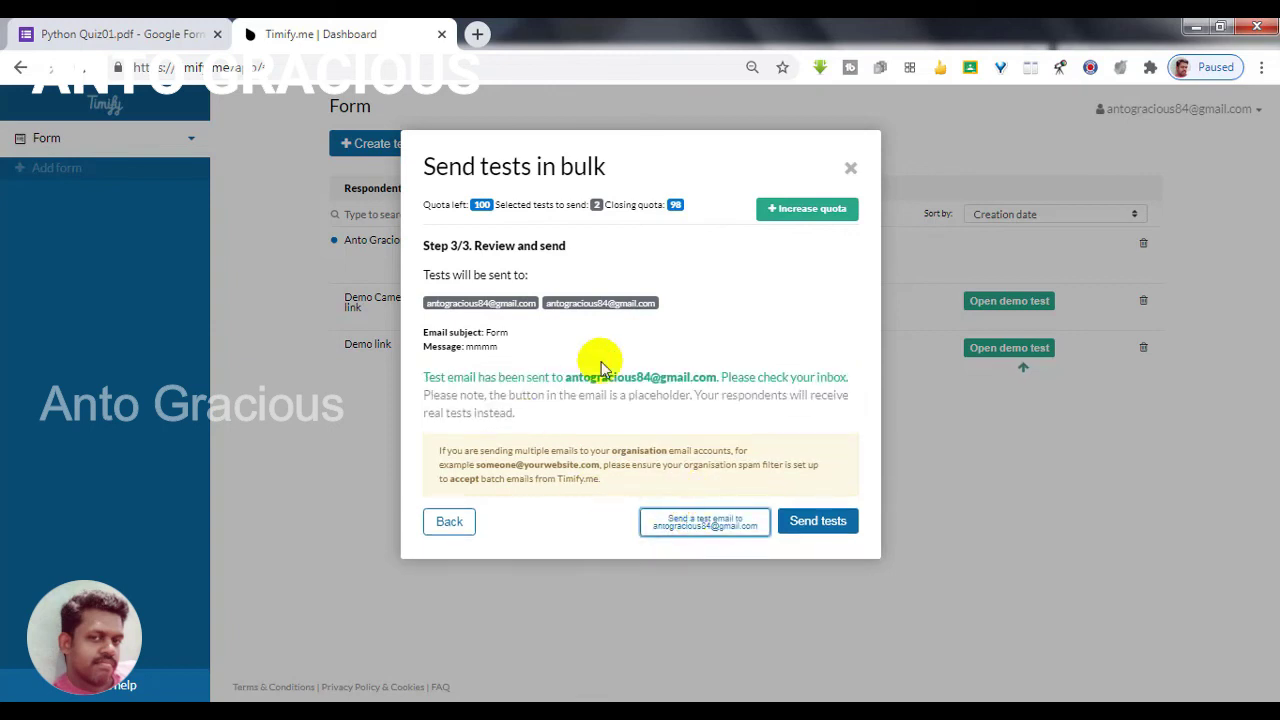
pyautogui.click(846, 528)
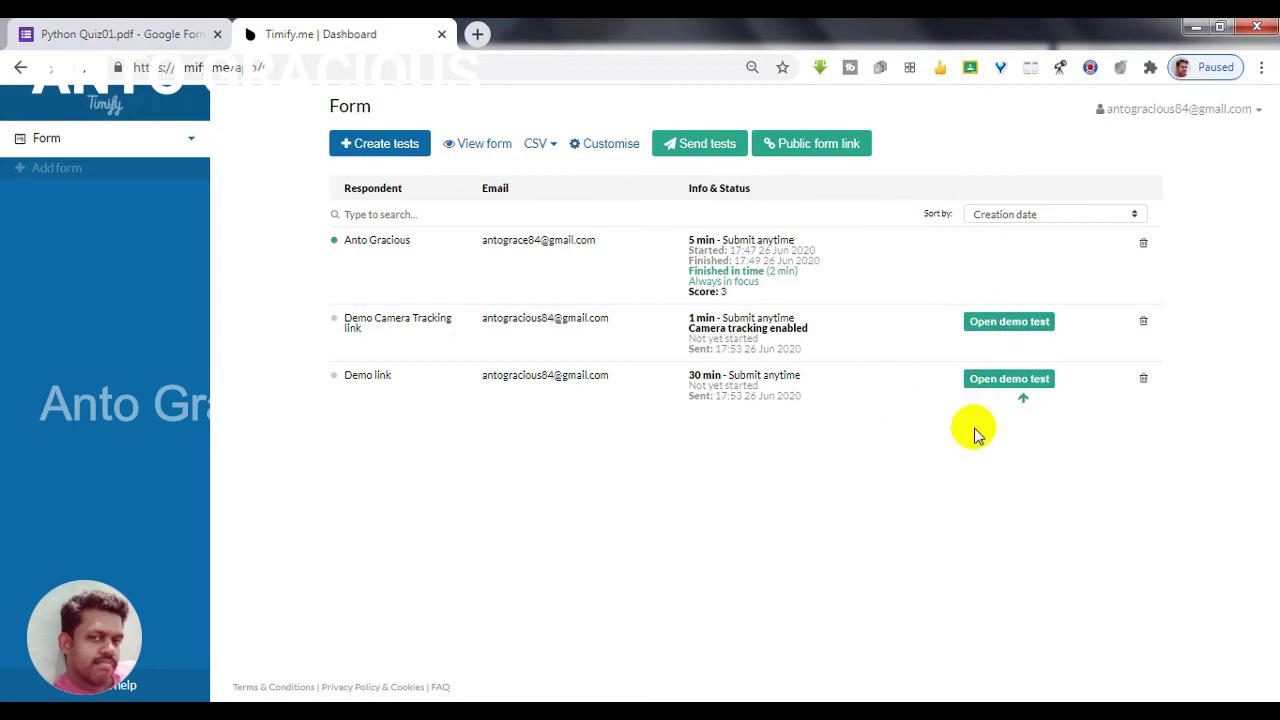
# Step: Examine the Personal and Business/Organisation premium plans for increasing the test quota, and return to the dashboard
pyautogui.click(707, 145)
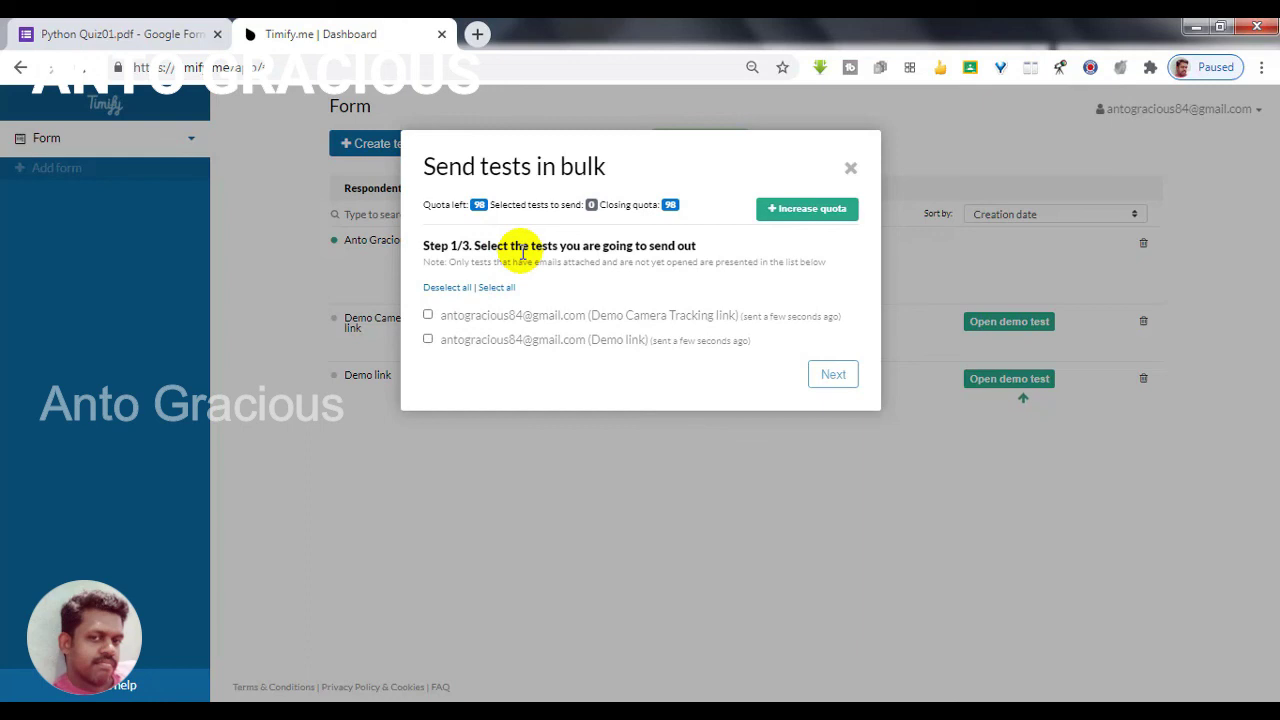
pyautogui.click(780, 214)
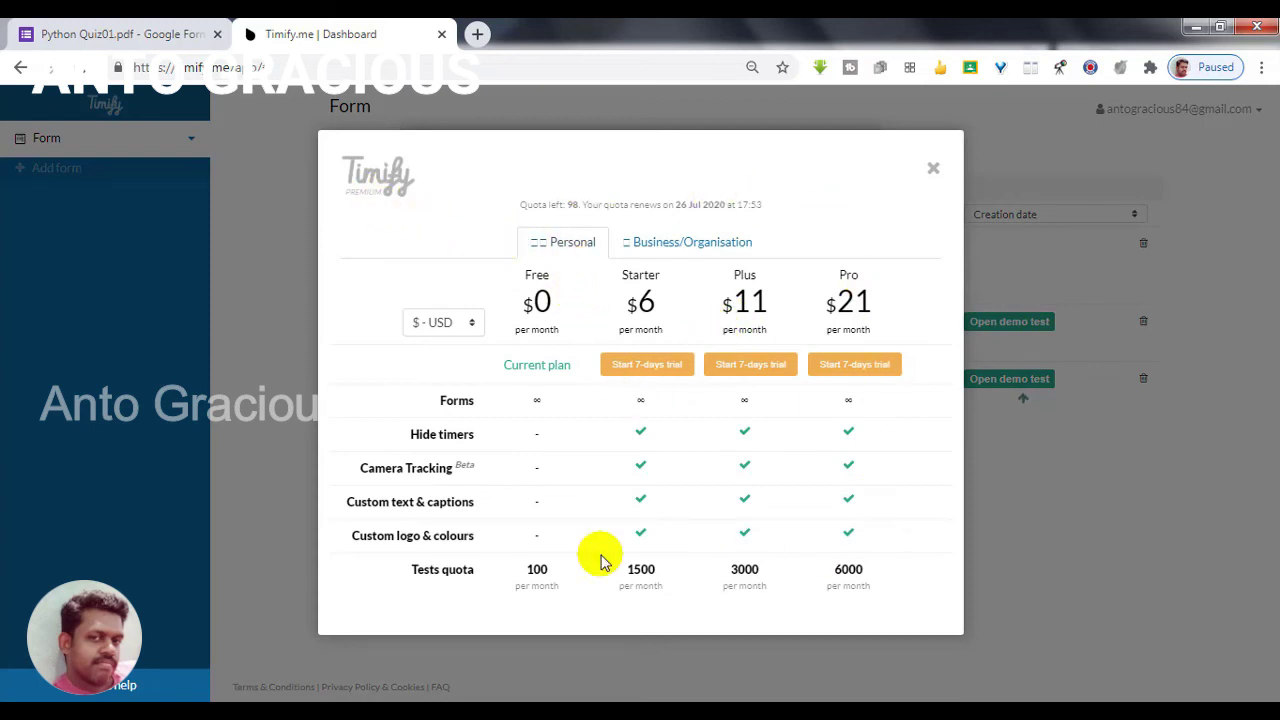
pyautogui.click(683, 258)
pyautogui.click(566, 248)
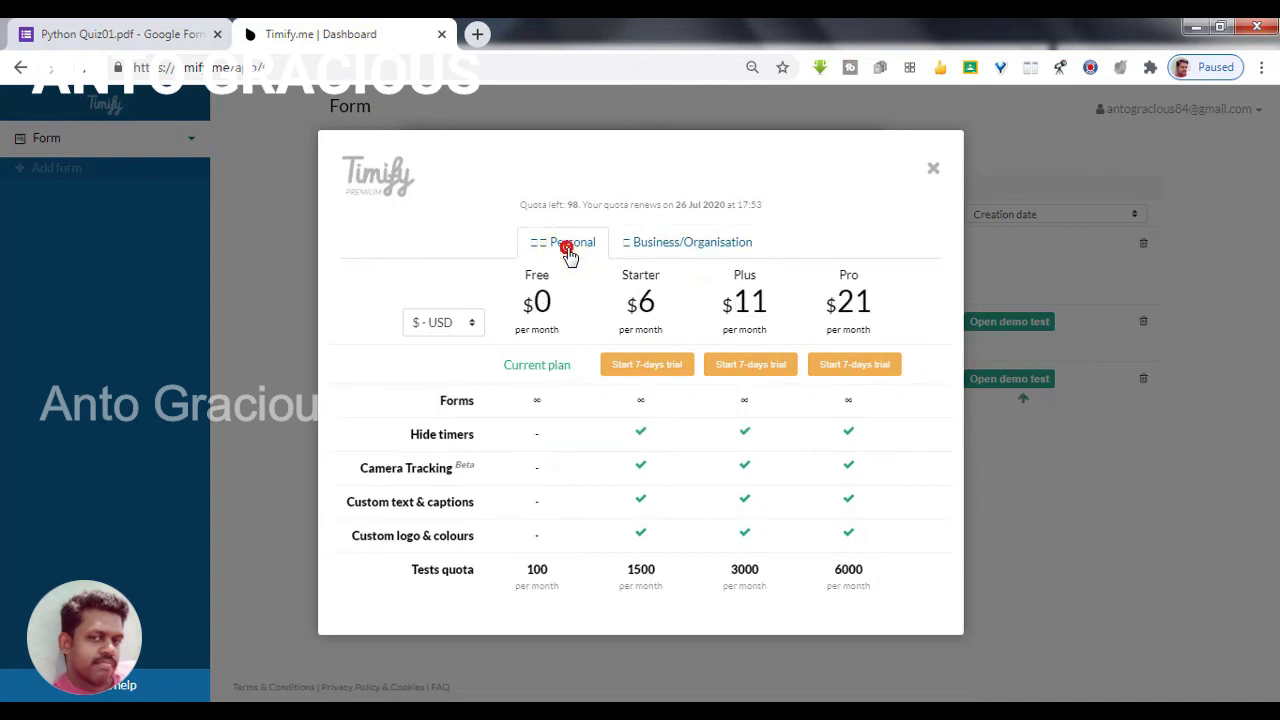
pyautogui.click(932, 169)
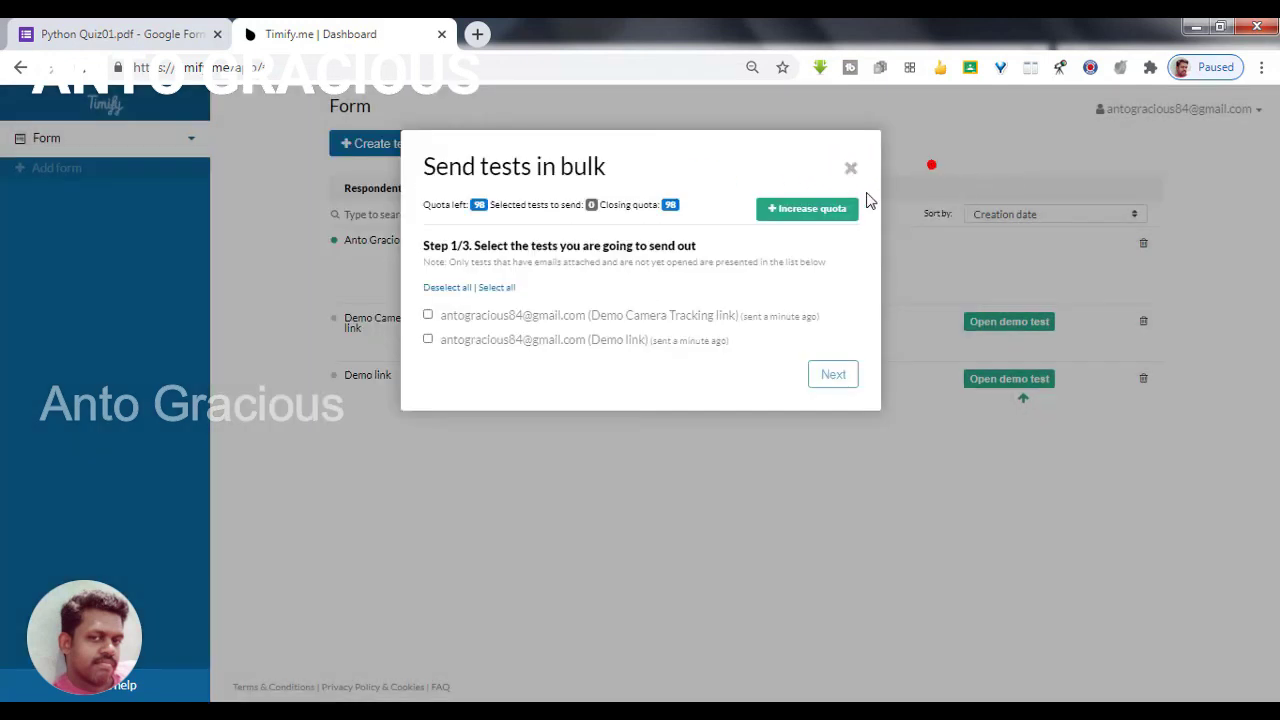
pyautogui.click(850, 170)
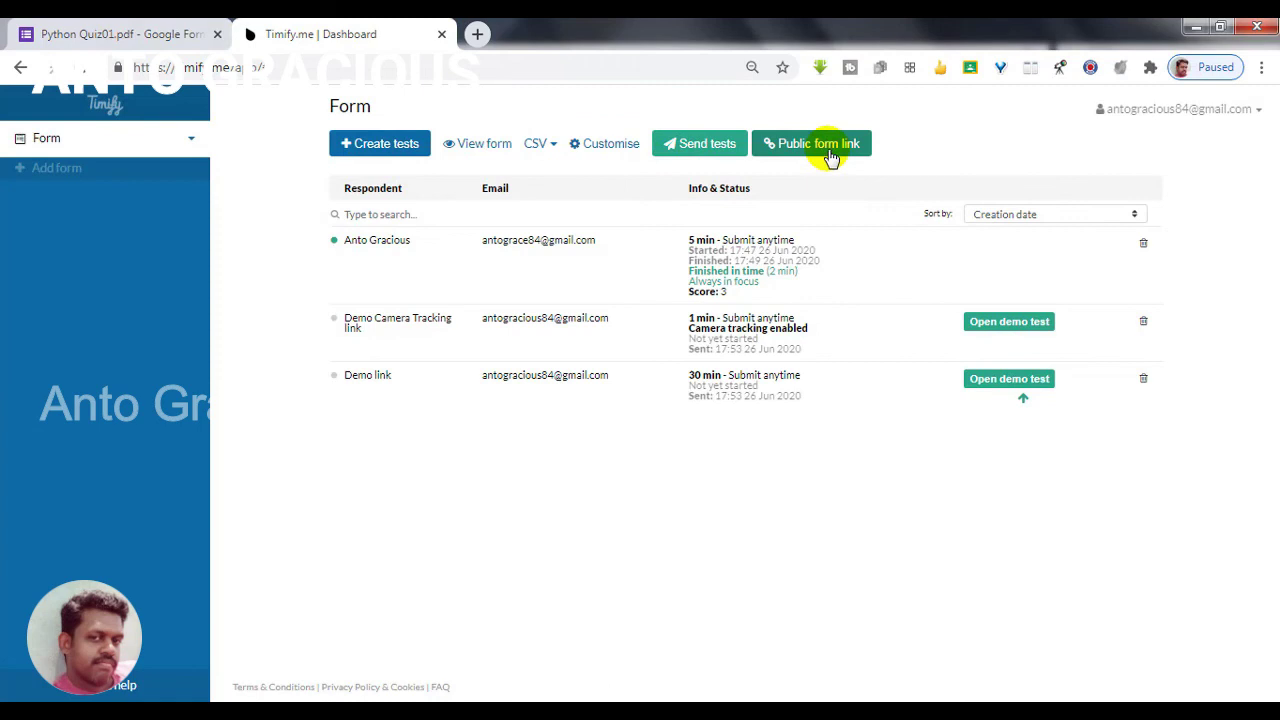
# Step: Copy the public form link, load it in a new browser tab and turn on open self-registration for it in the dashboard
pyautogui.click(830, 150)
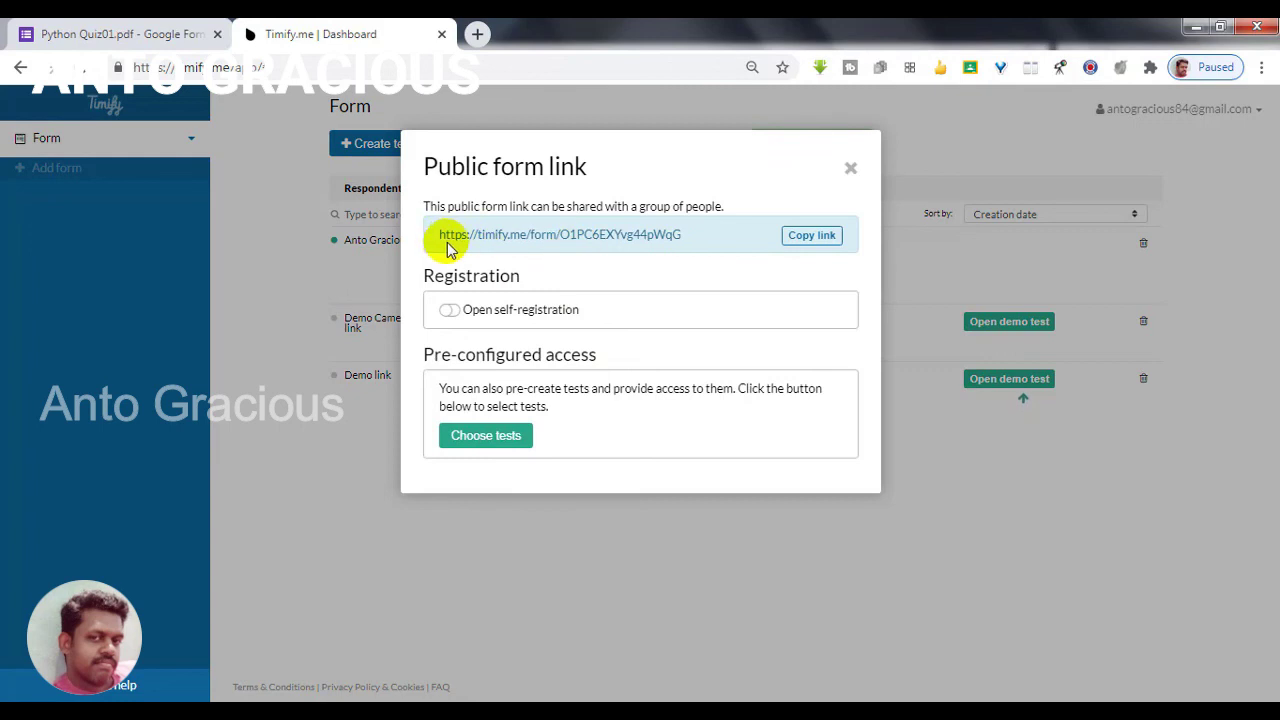
pyautogui.click(810, 240)
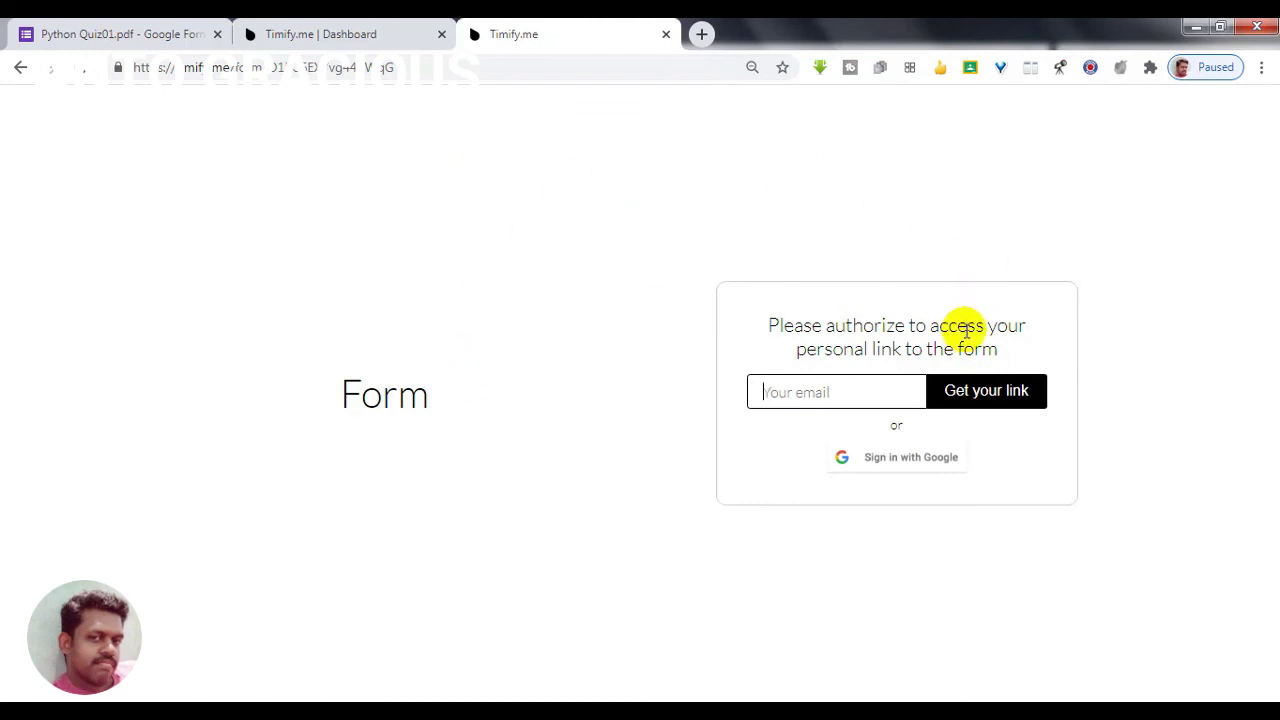
pyautogui.click(366, 35)
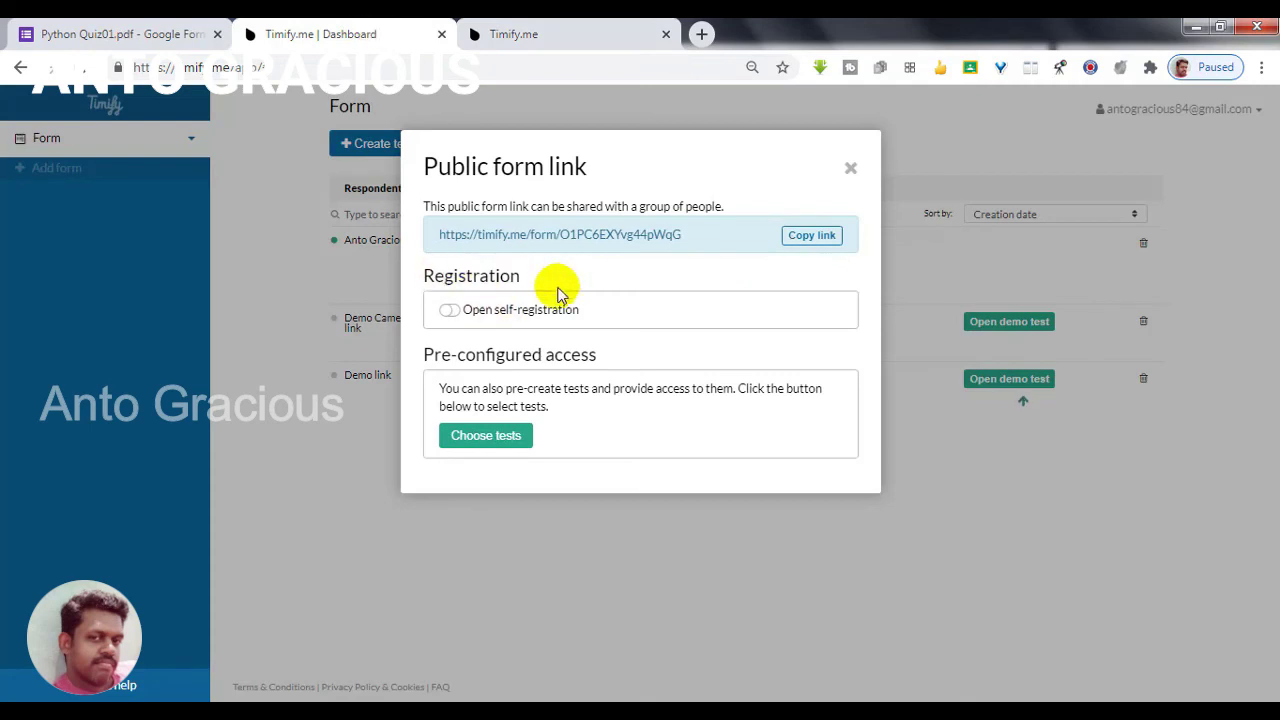
pyautogui.click(452, 311)
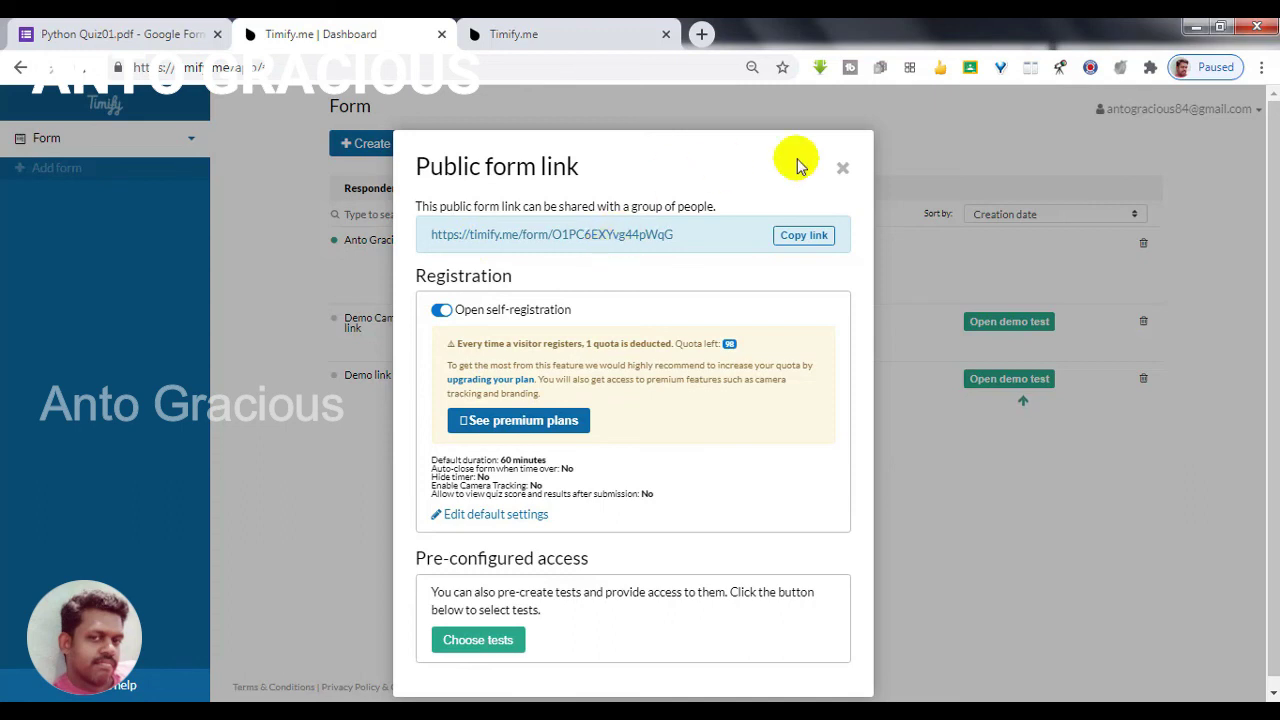
pyautogui.click(842, 167)
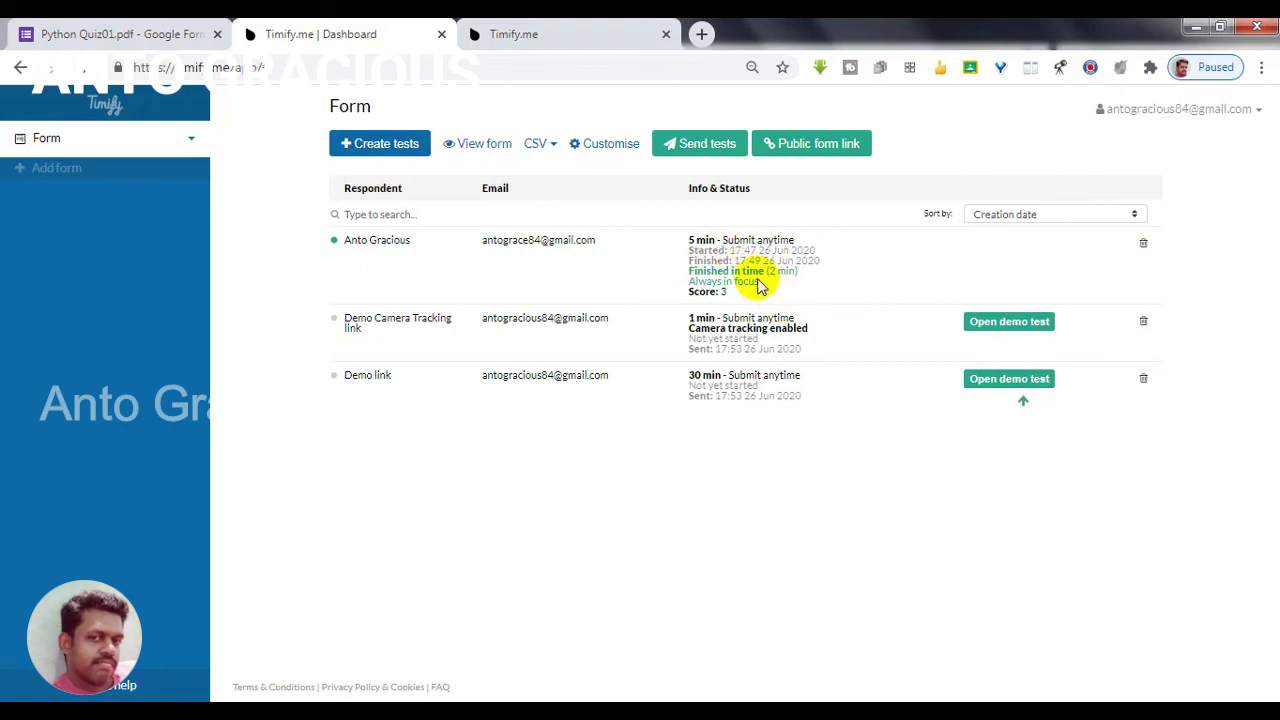
# Step: Examine the completion status, focus tracking and score of the respondent's 5-minute test
pyautogui.moveTo(688, 271); pyautogui.dragTo(800, 272)
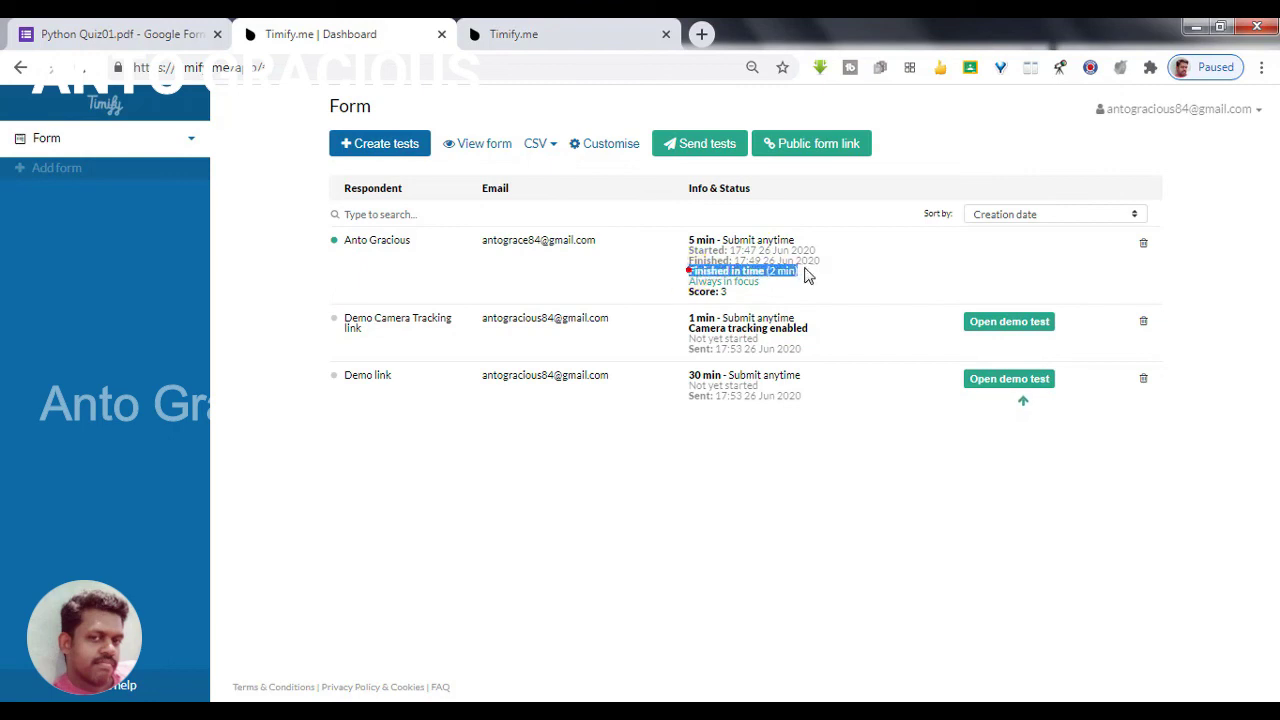
pyautogui.click(800, 285)
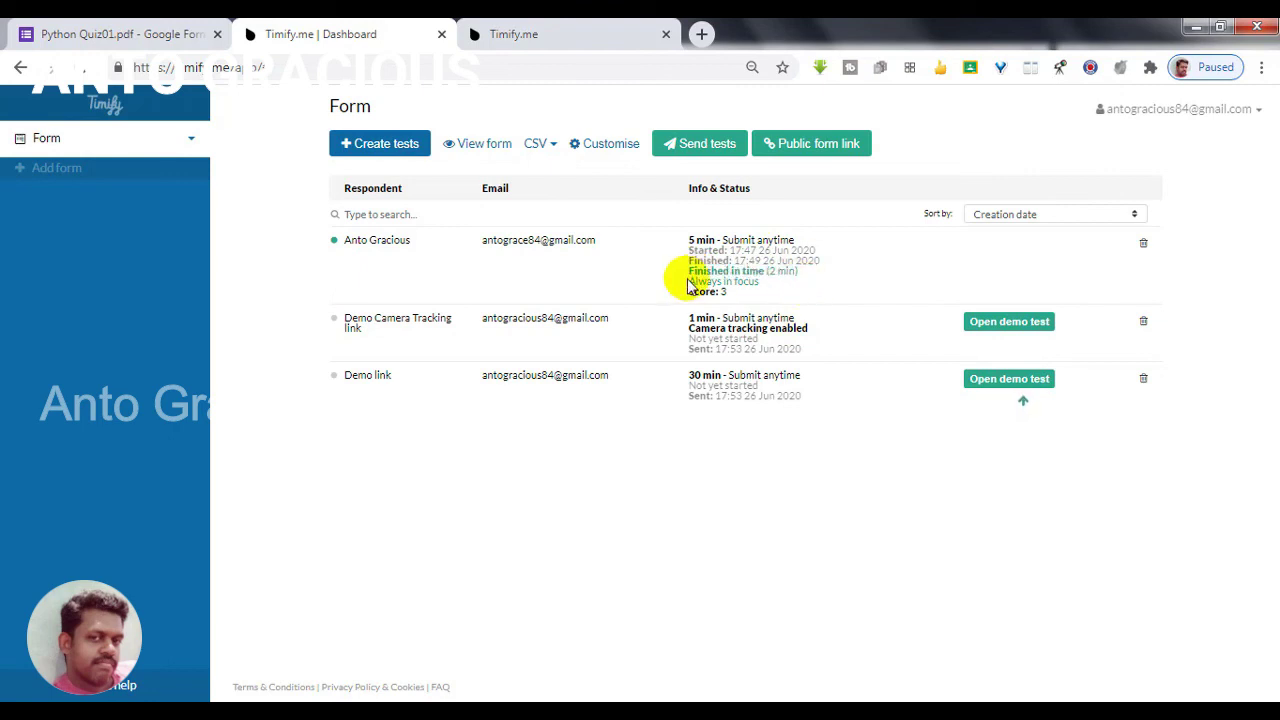
pyautogui.moveTo(688, 281); pyautogui.dragTo(768, 285)
pyautogui.click(786, 288)
pyautogui.click(783, 284)
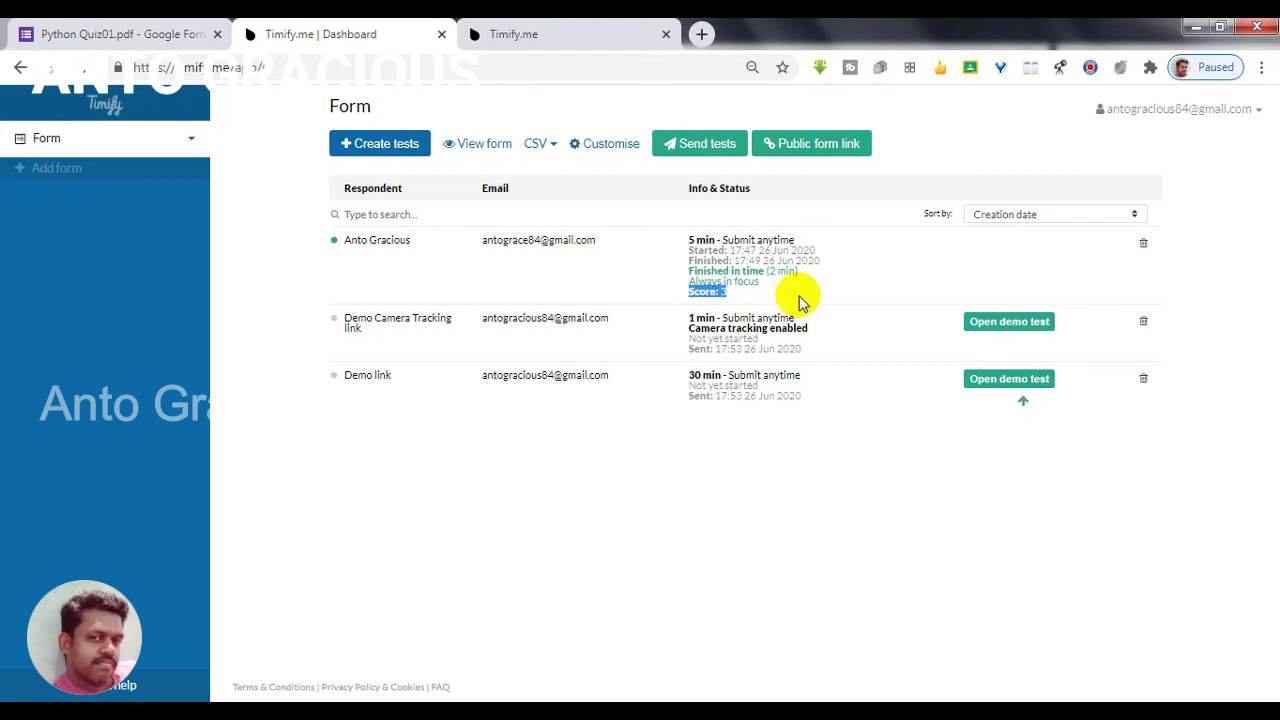
pyautogui.click(728, 289)
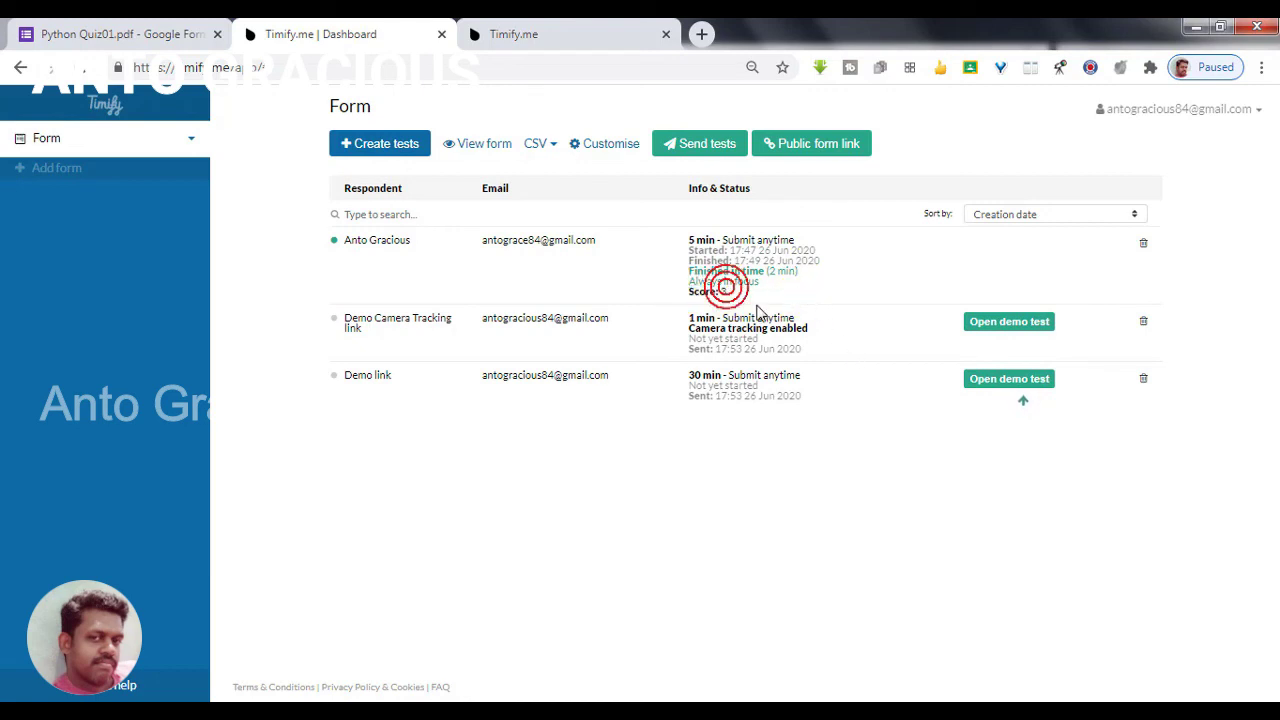